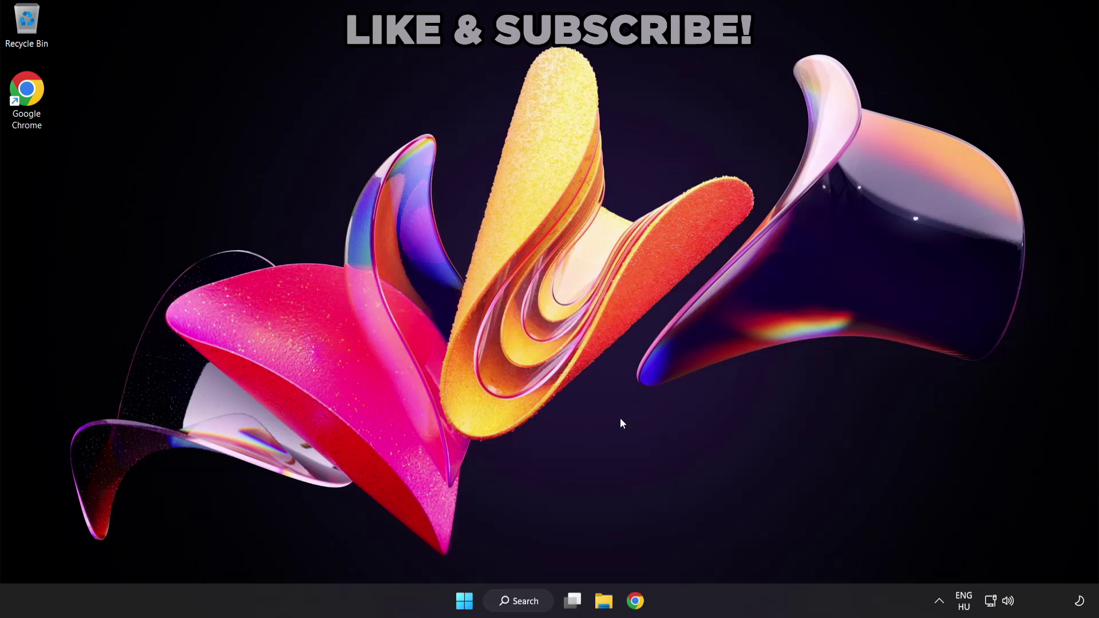
Step: Switch audio output from CABLE Input to Speakers (High Definition Audio Device) in Quick Settings
left_click(1009, 602)
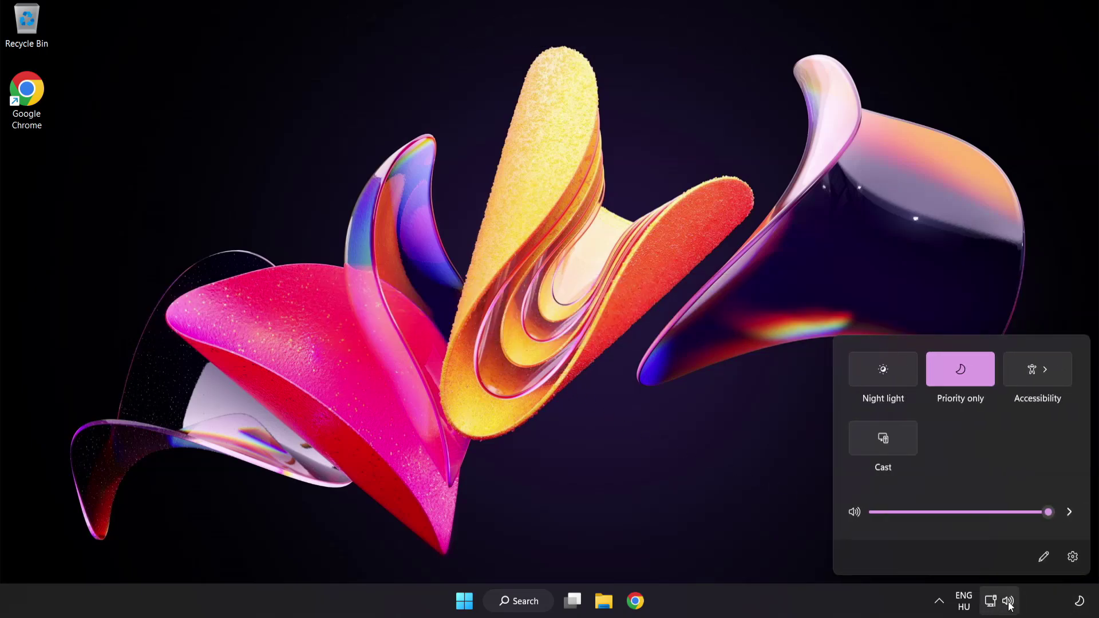
left_click(1068, 513)
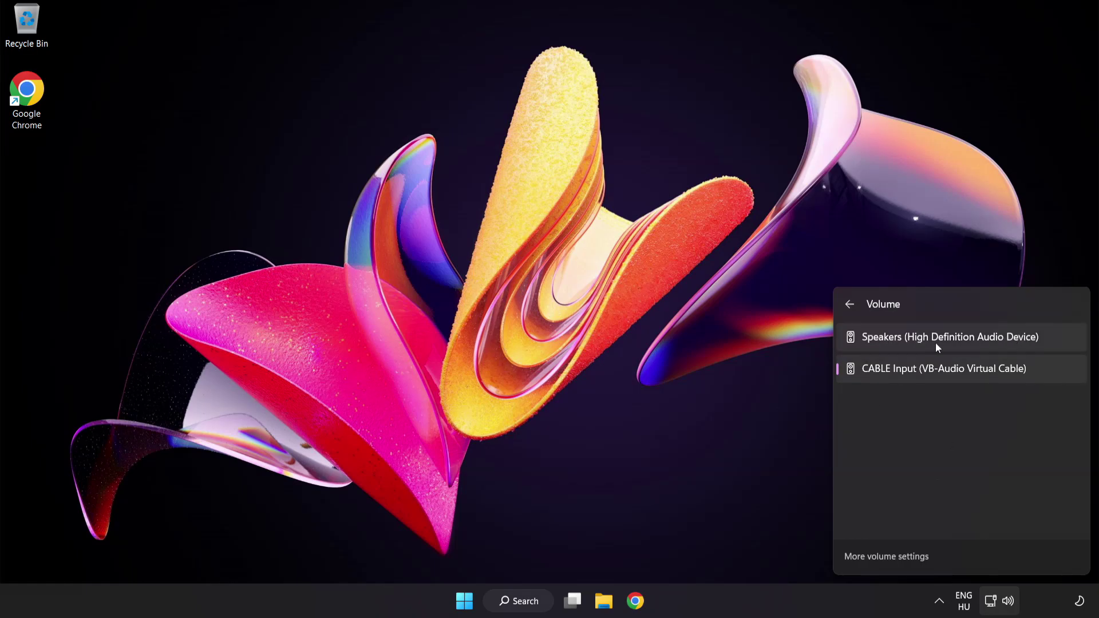
left_click(1051, 342)
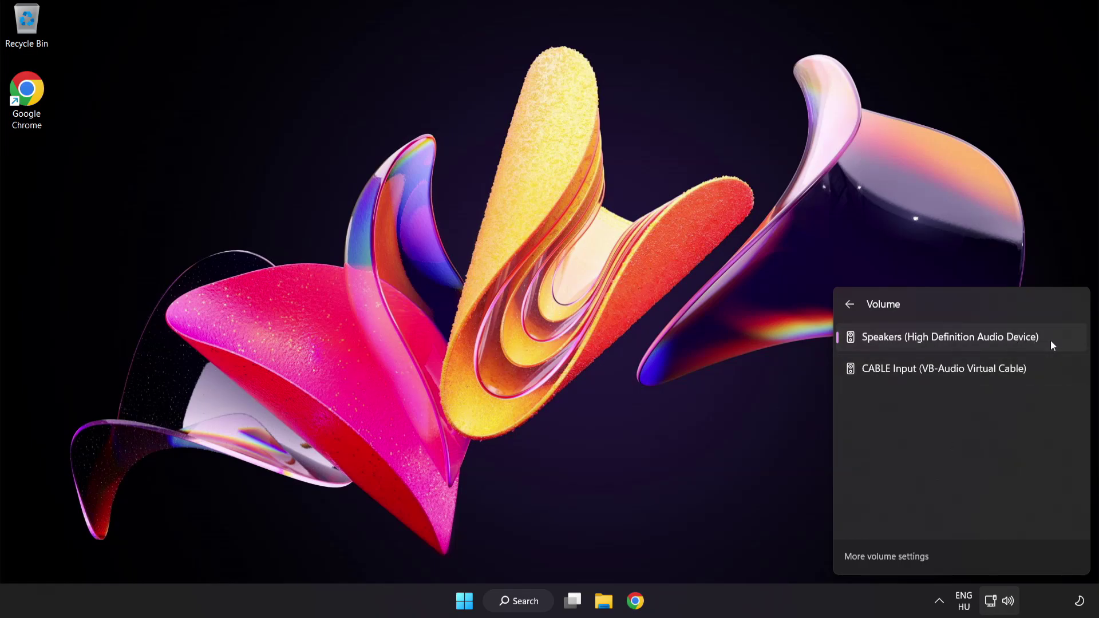
left_click(532, 306)
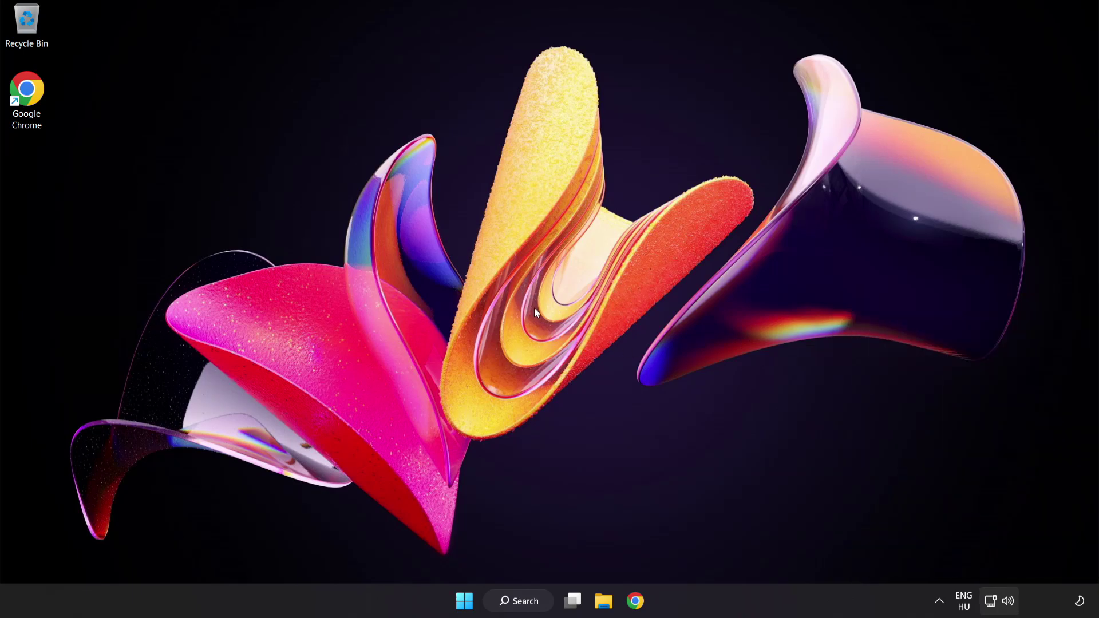
Step: Reset sound devices and app volumes to recommended defaults in the Volume mixer, then close Settings
right_click(1008, 601)
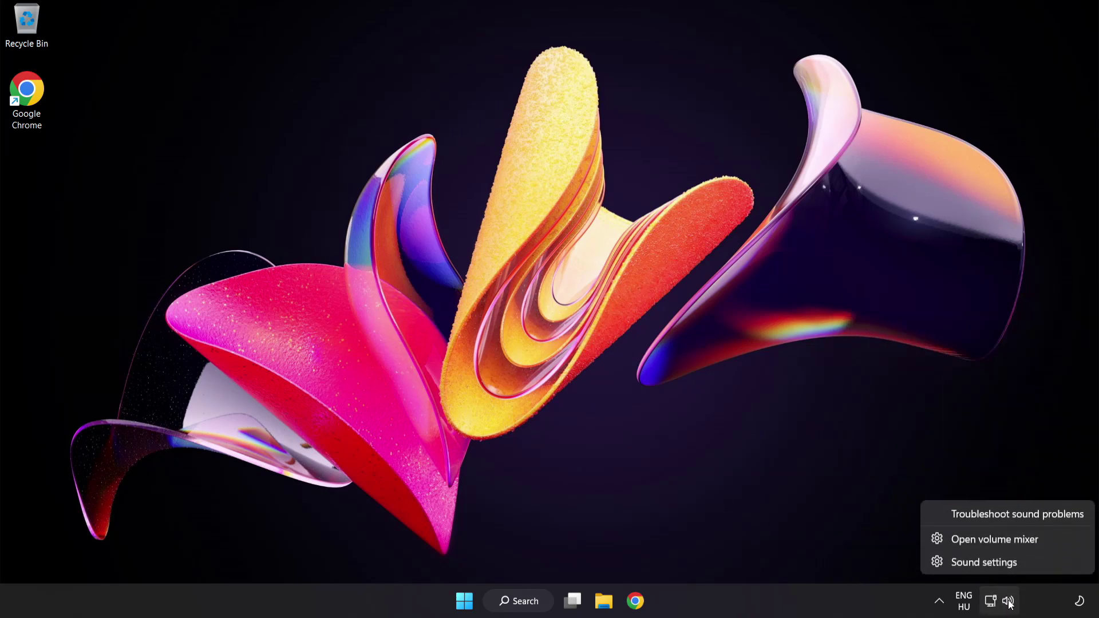
left_click(1055, 541)
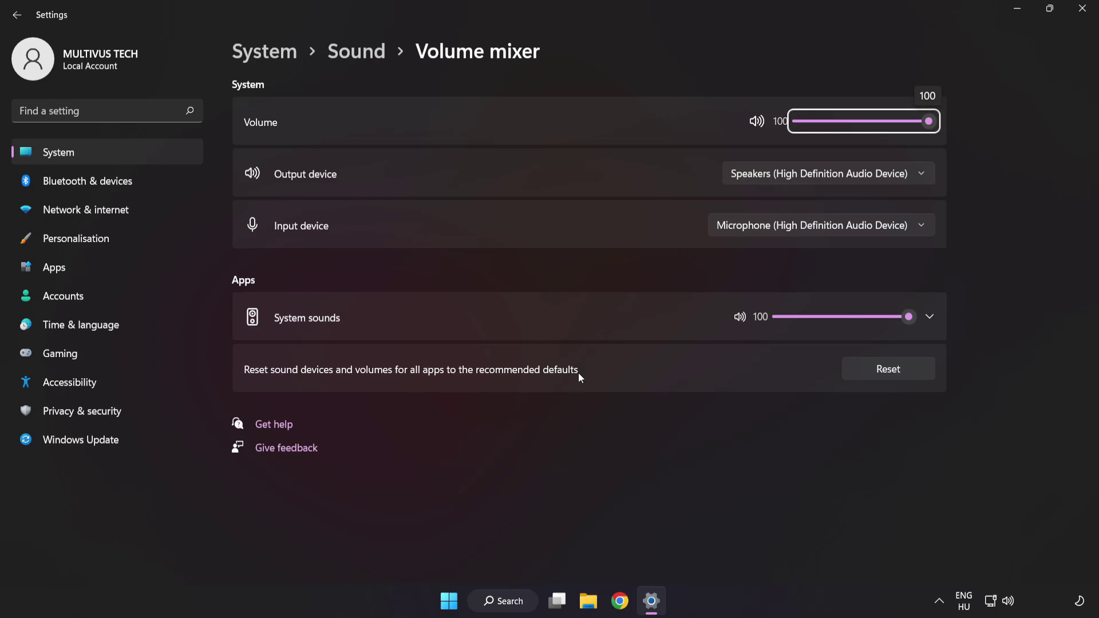
left_click(911, 376)
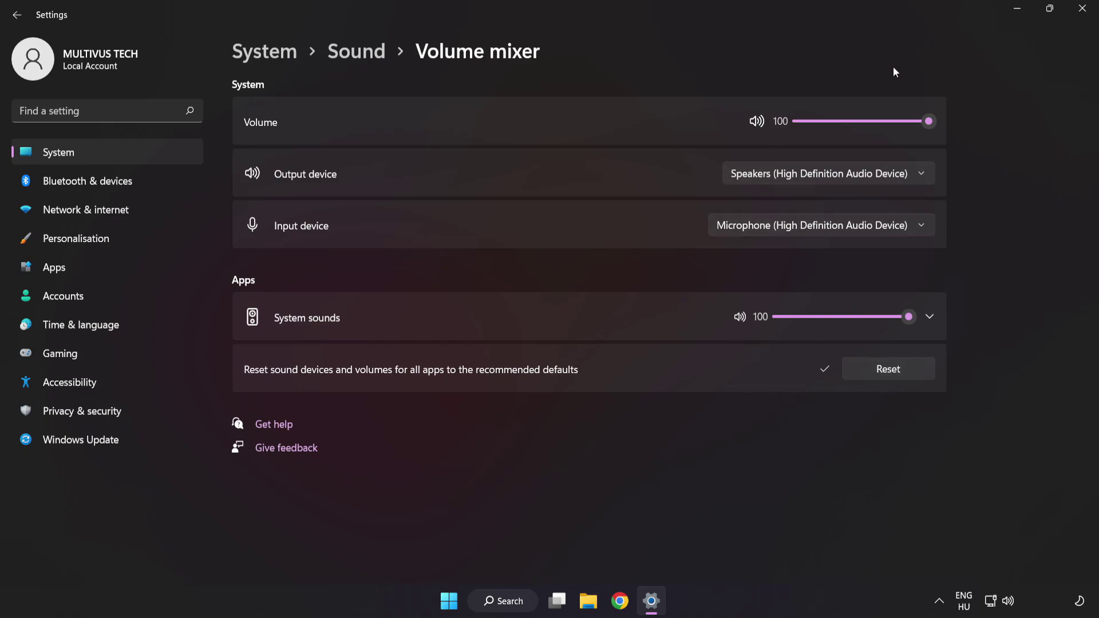
left_click(1082, 9)
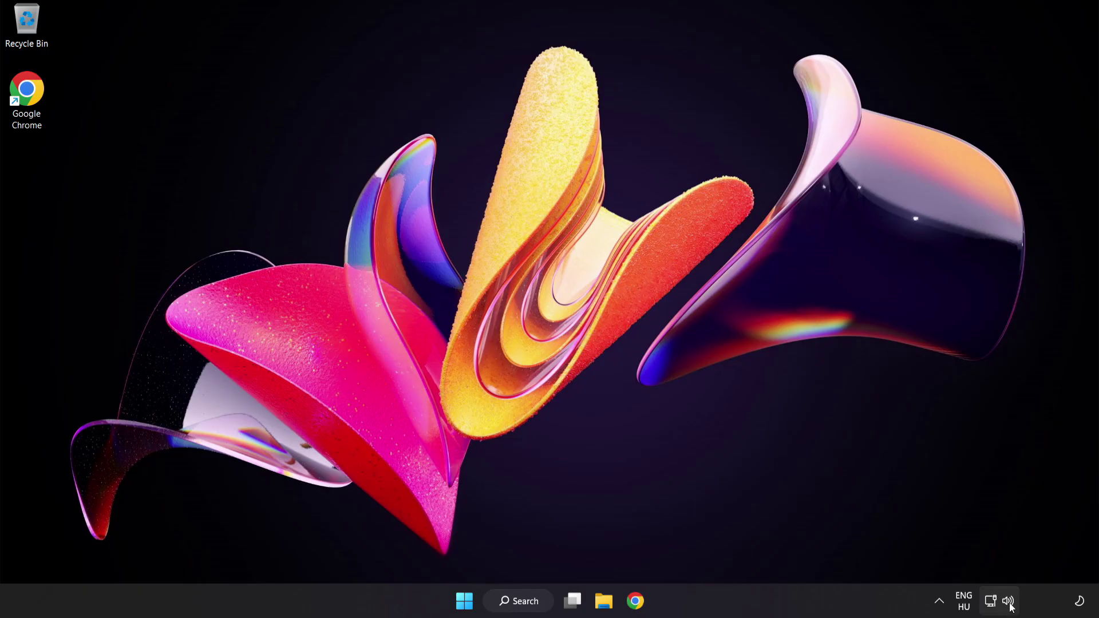
Step: Open Sound settings, keep output volume at 100, and scroll down to the Advanced section
right_click(1010, 602)
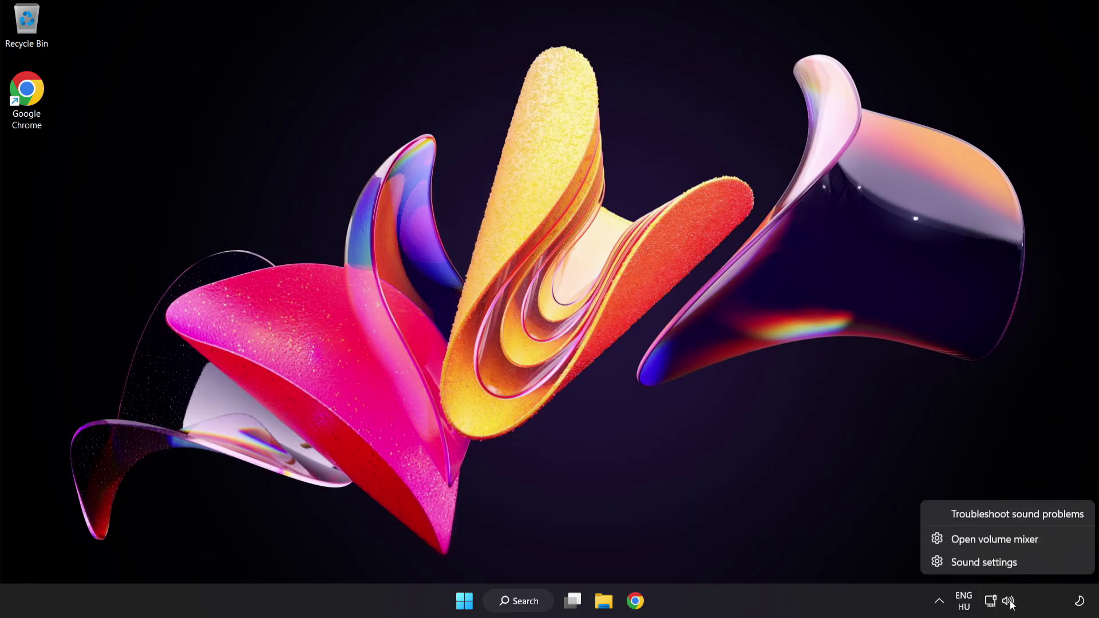
left_click(1020, 564)
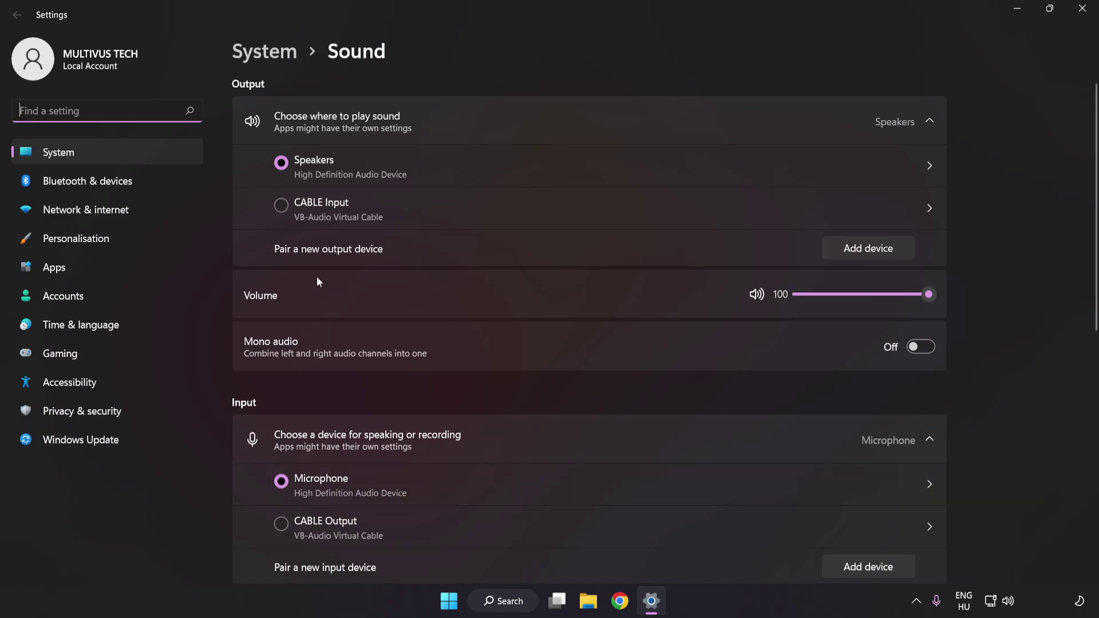
left_click_drag(918, 301, 1031, 298)
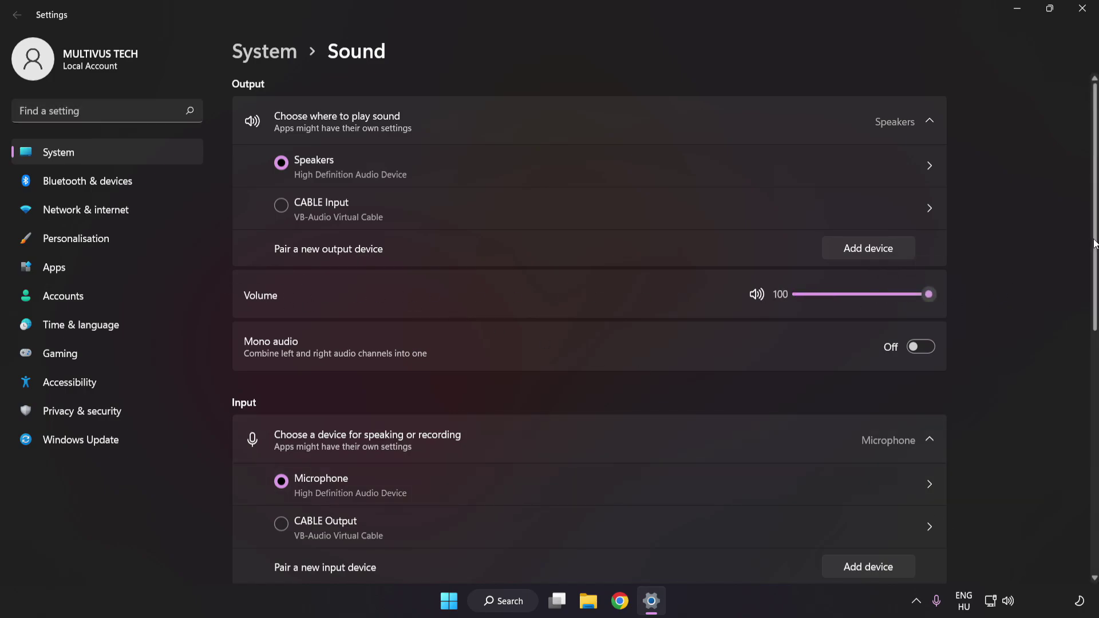
scroll(1080, 383, "down", 5)
scroll(1080, 384, "down", 3)
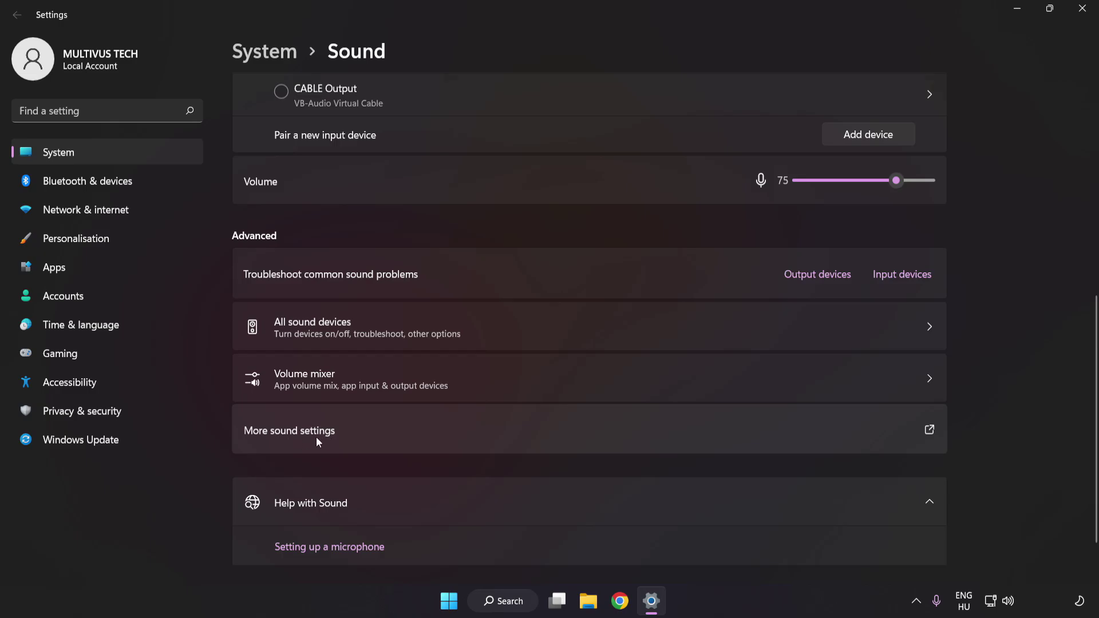
Step: Disable the CABLE Input playback device in the classic Sound panel and select Speakers
left_click(506, 430)
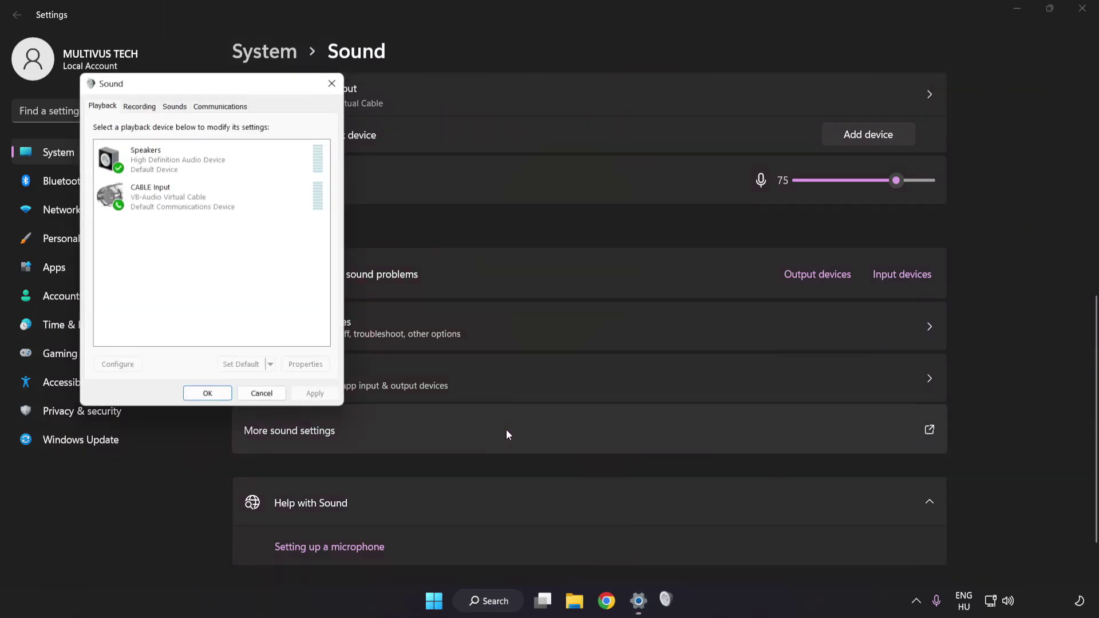
left_click_drag(216, 87, 549, 164)
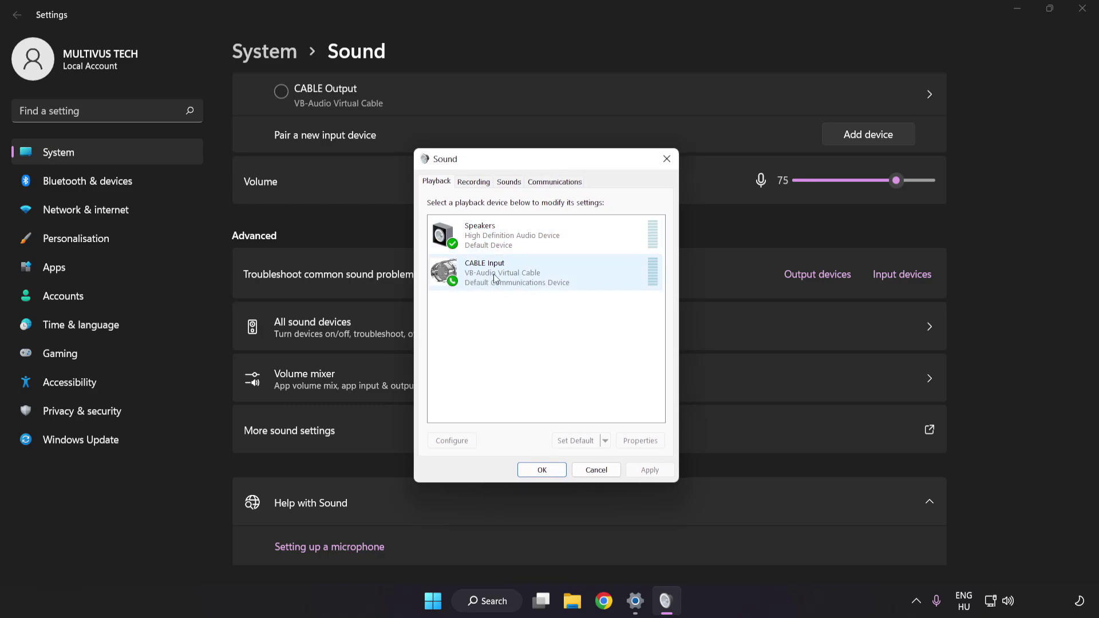
right_click(534, 274)
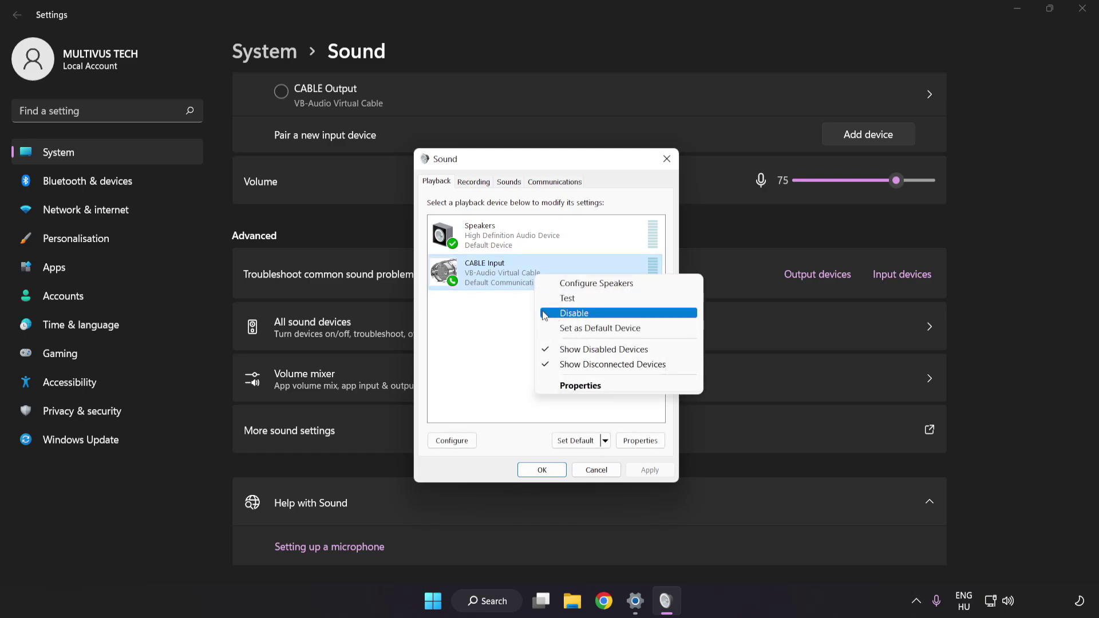
left_click(586, 314)
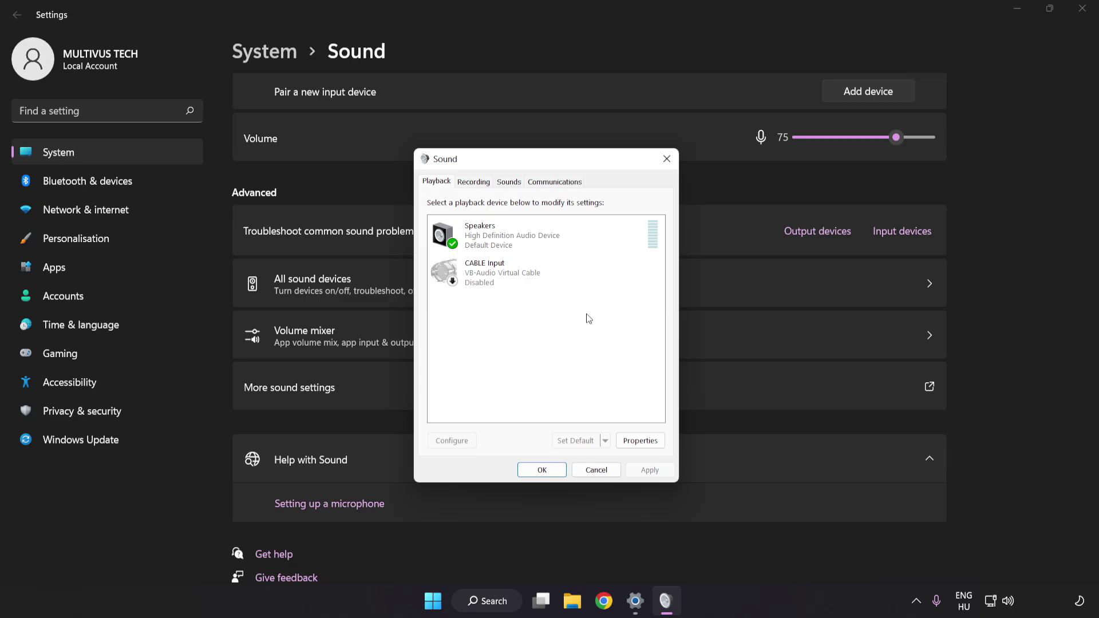
left_click(514, 242)
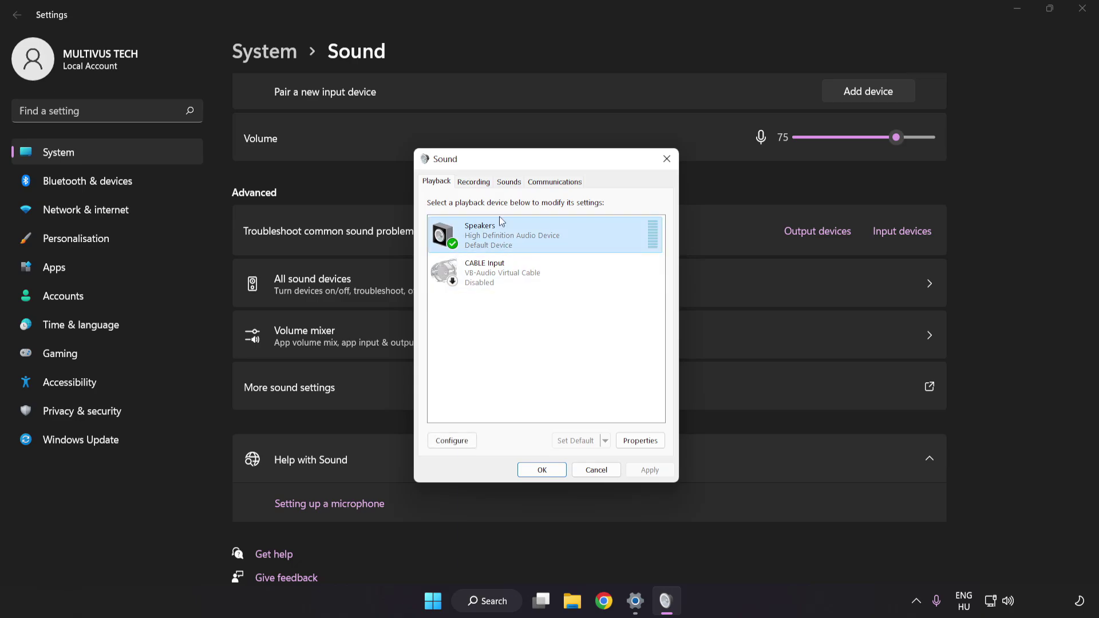
Step: Configure Speakers as 7.1 Surround, keeping all optional and full-range speakers enabled
right_click(574, 239)
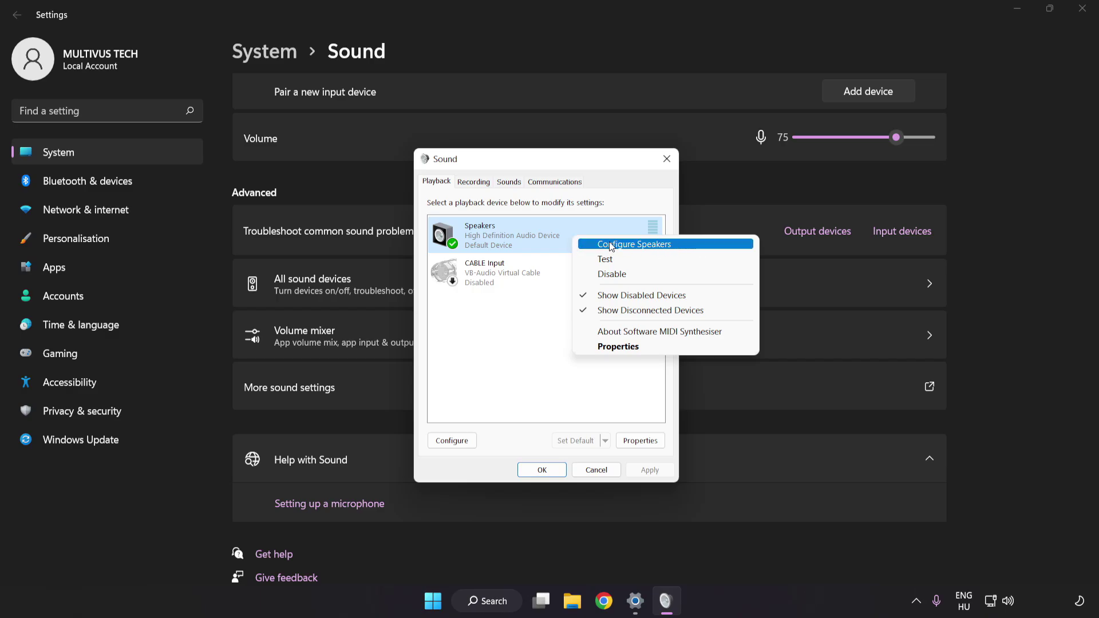
left_click(683, 250)
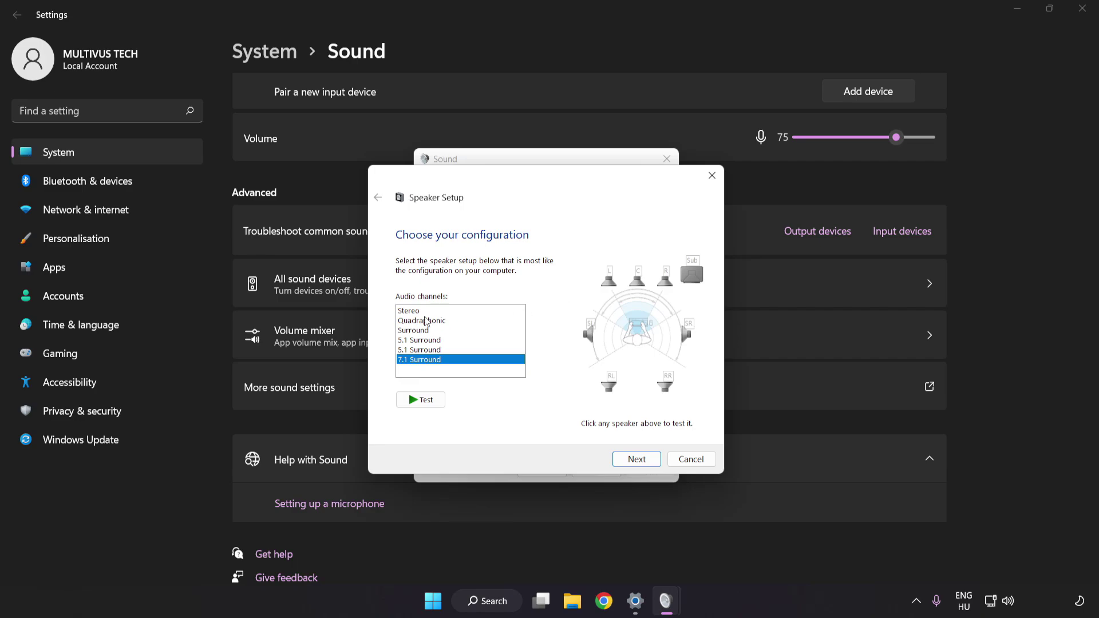
left_click(424, 311)
left_click(424, 350)
left_click(426, 359)
left_click(636, 460)
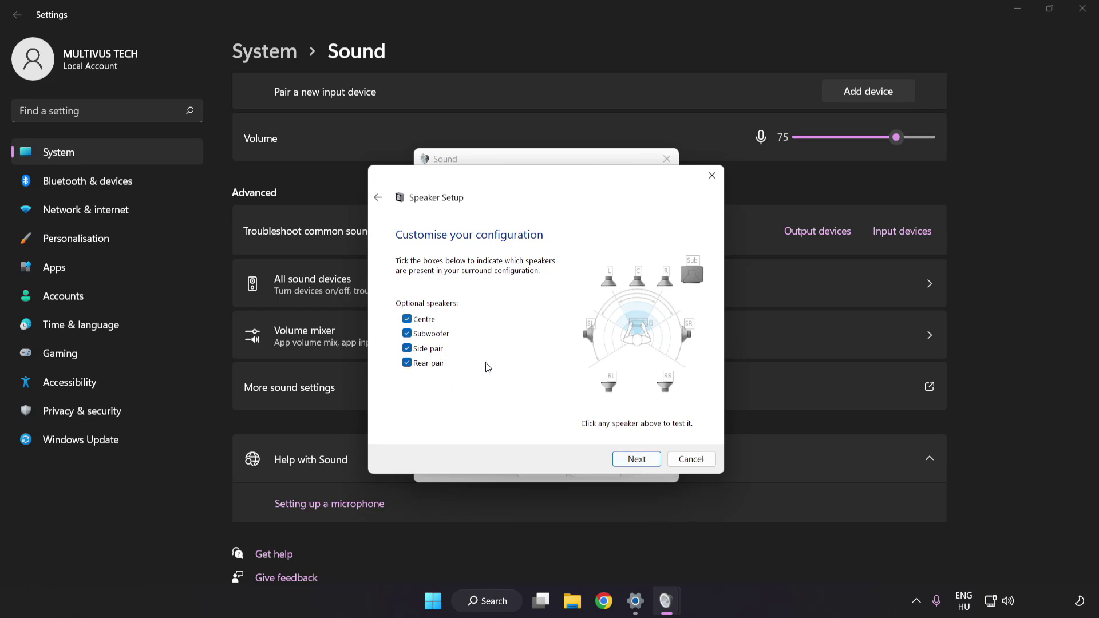
left_click(636, 459)
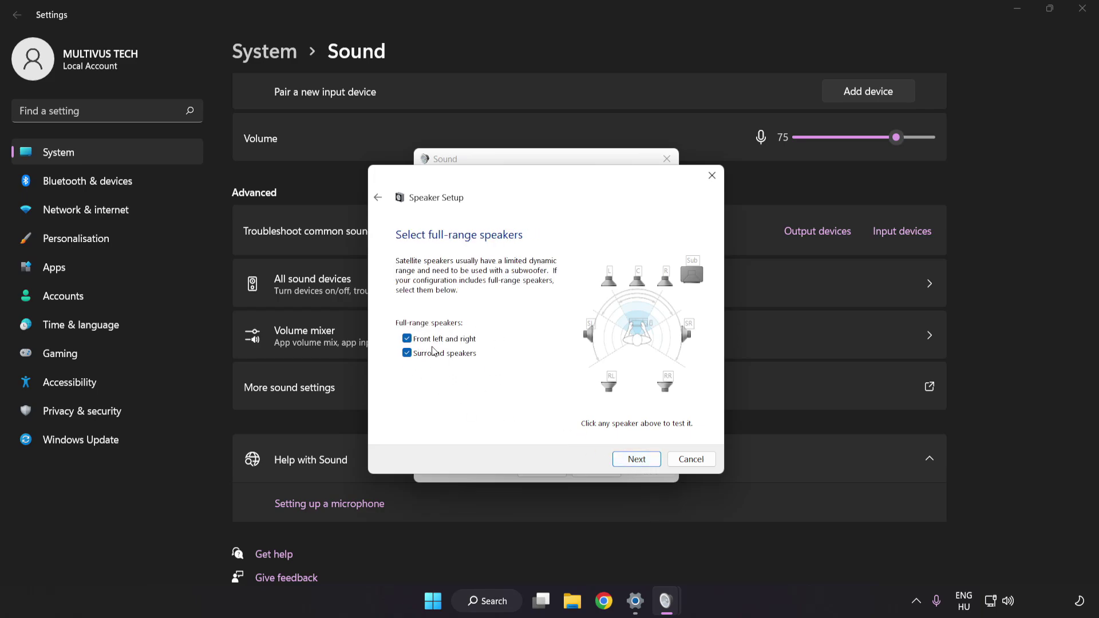
left_click(629, 461)
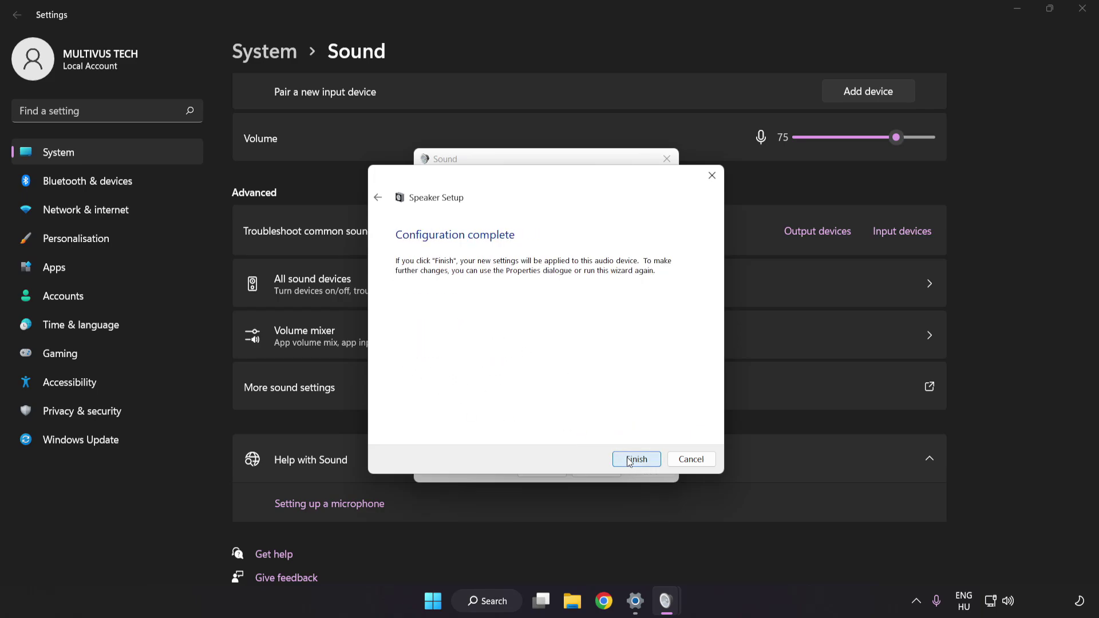
left_click(630, 460)
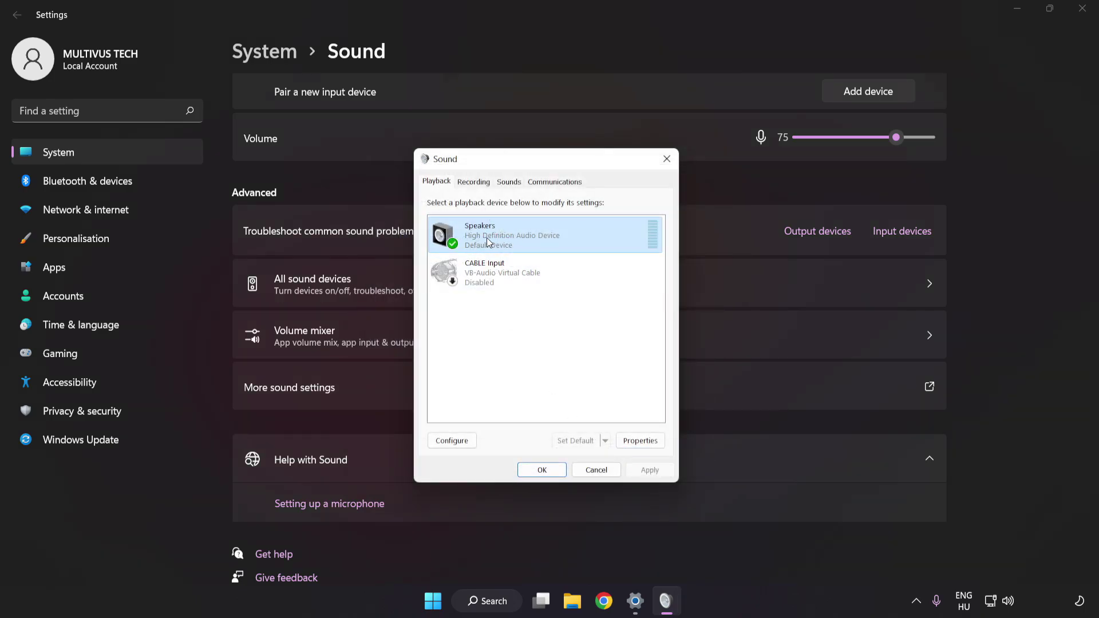
Step: Turn off all audio enhancements in Speakers Properties and apply the change
left_click(645, 446)
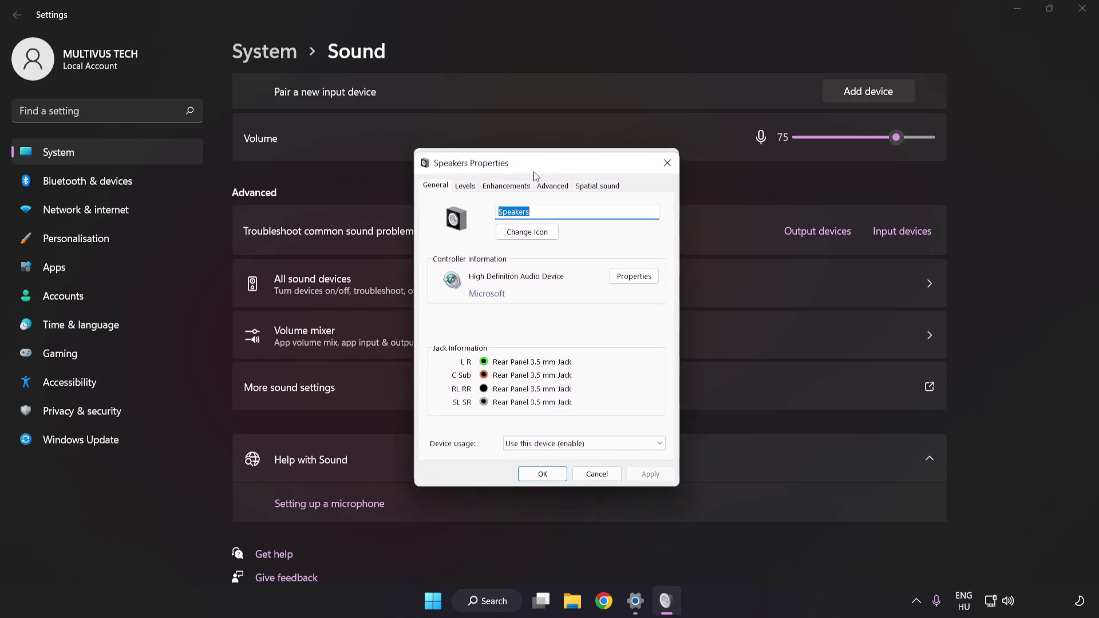
left_click(499, 188)
left_click(437, 244)
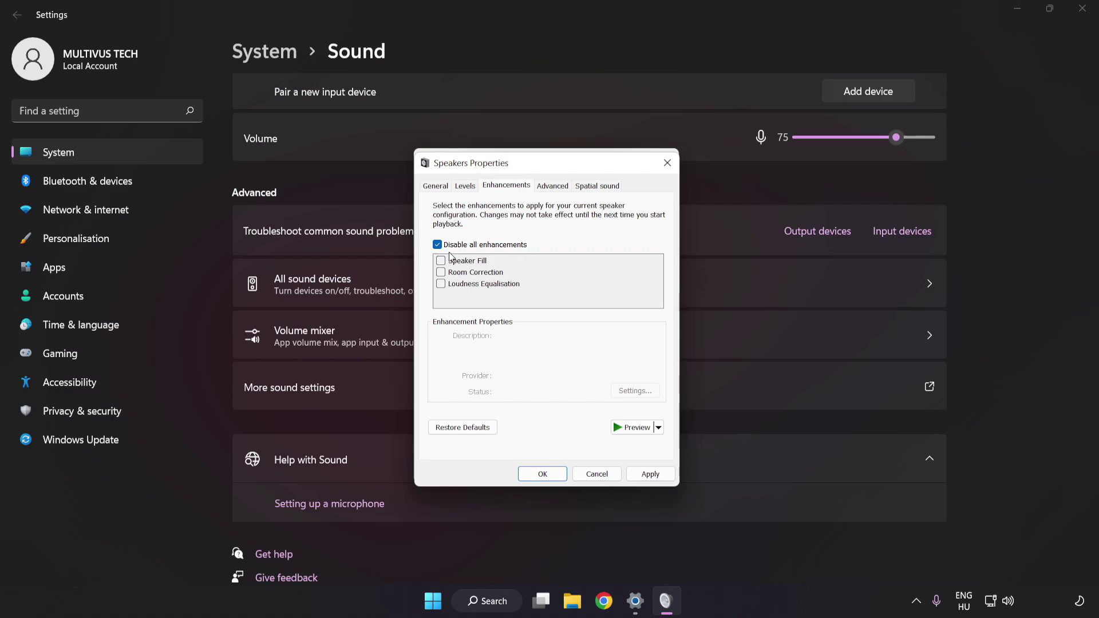
left_click(649, 474)
Step: Keep the default format at 16 bit, 48000 Hz (DVD Quality), confirm, and close all sound windows
left_click(549, 188)
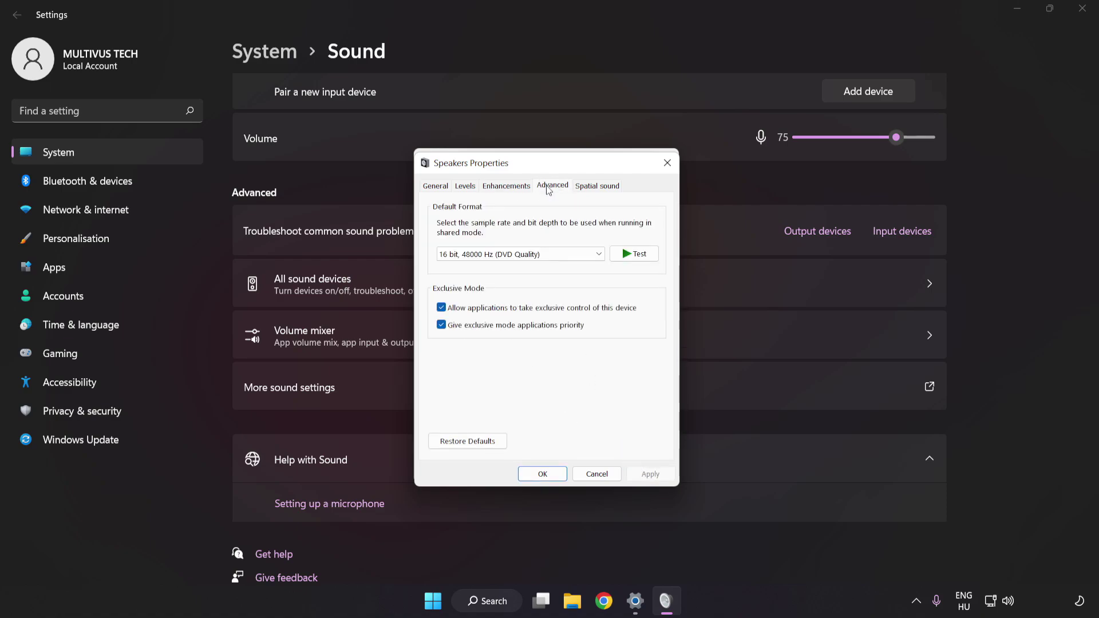
left_click(550, 256)
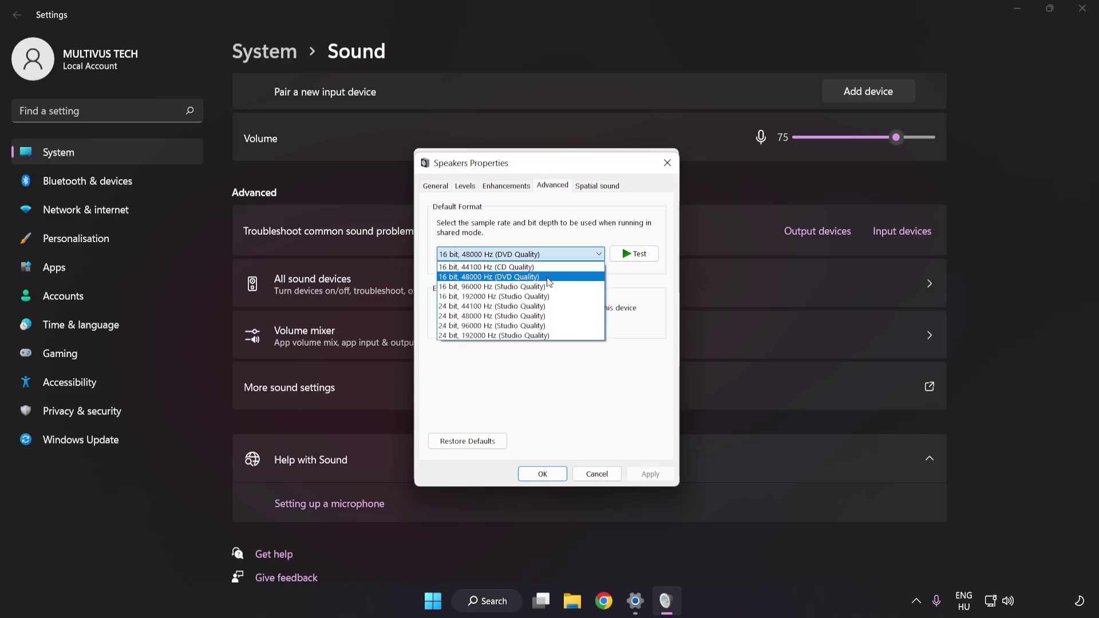
left_click(550, 276)
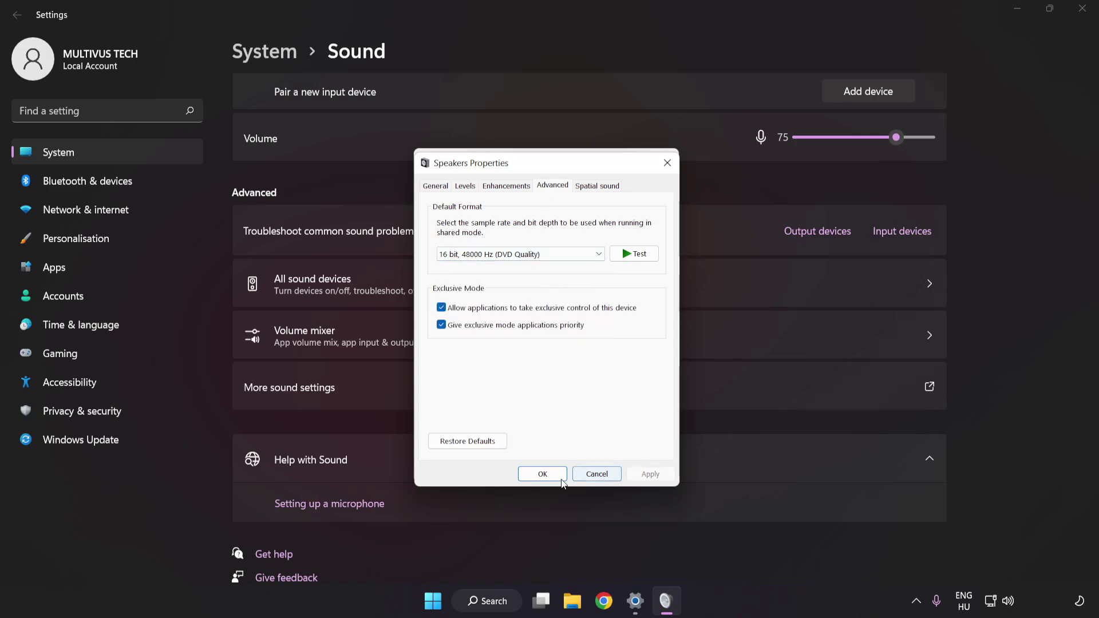
left_click(541, 474)
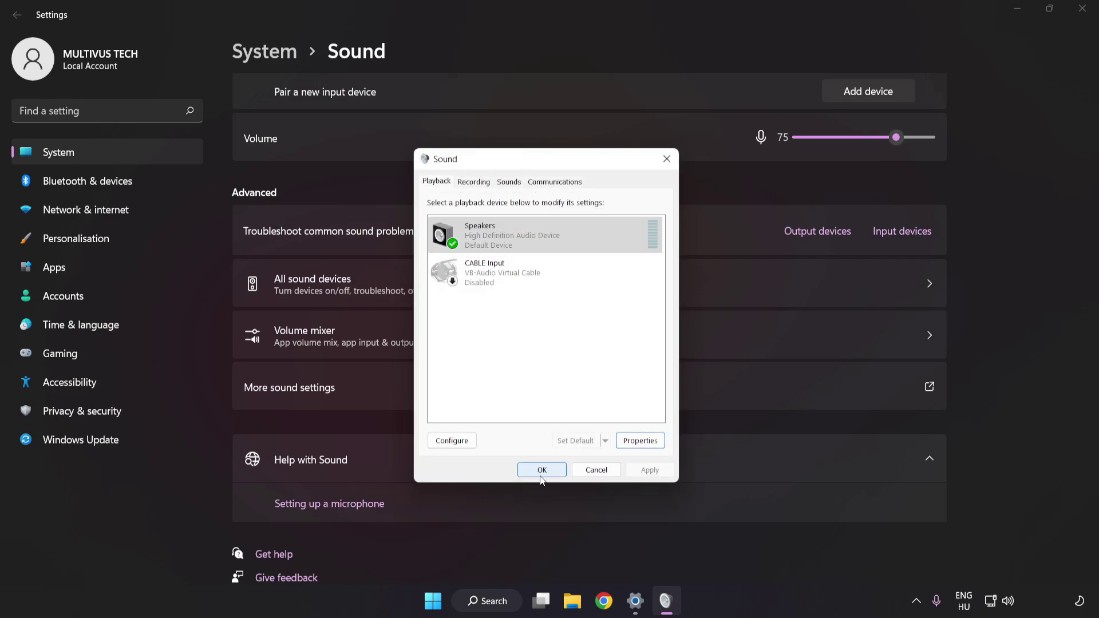
left_click(541, 475)
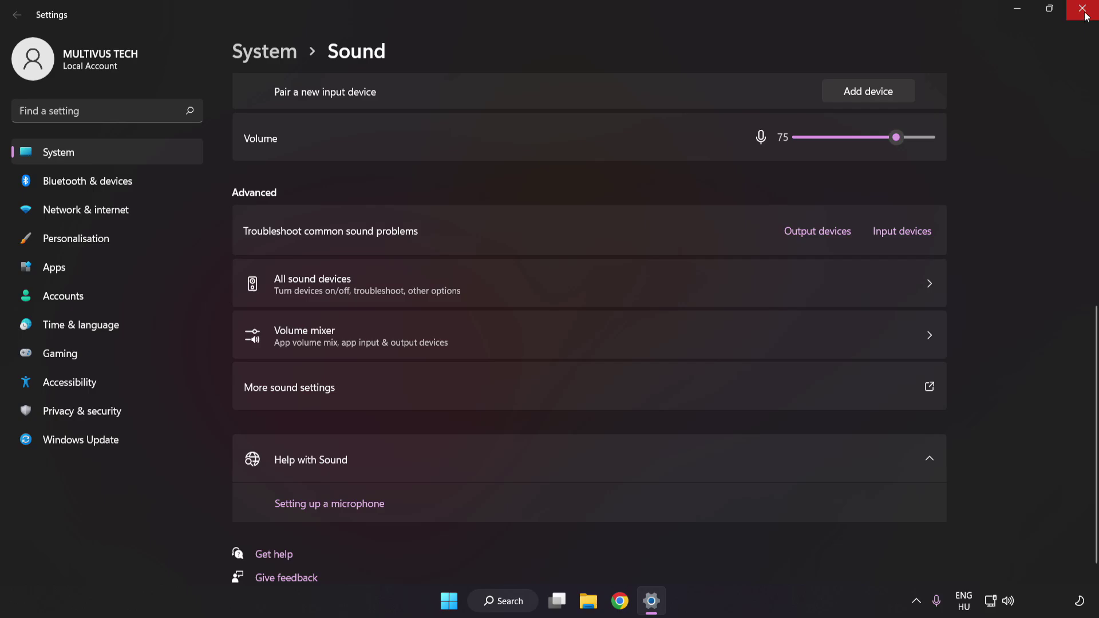
left_click(1083, 13)
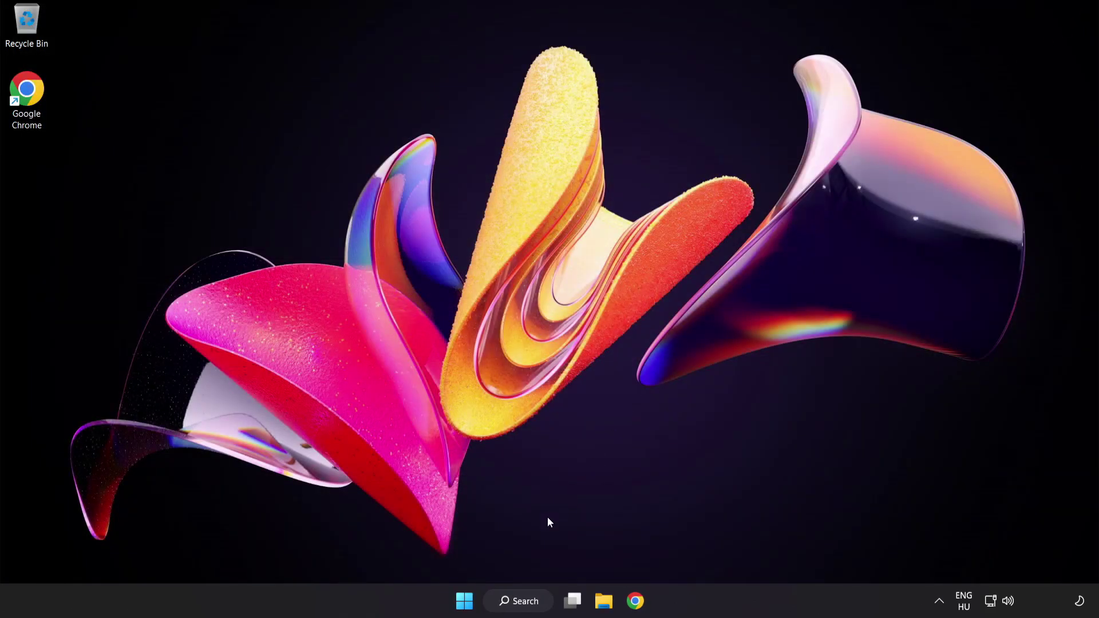
Step: Search Start for 'device manager' so Device Manager appears as the best match
left_click(463, 602)
left_click(727, 552)
left_click(525, 604)
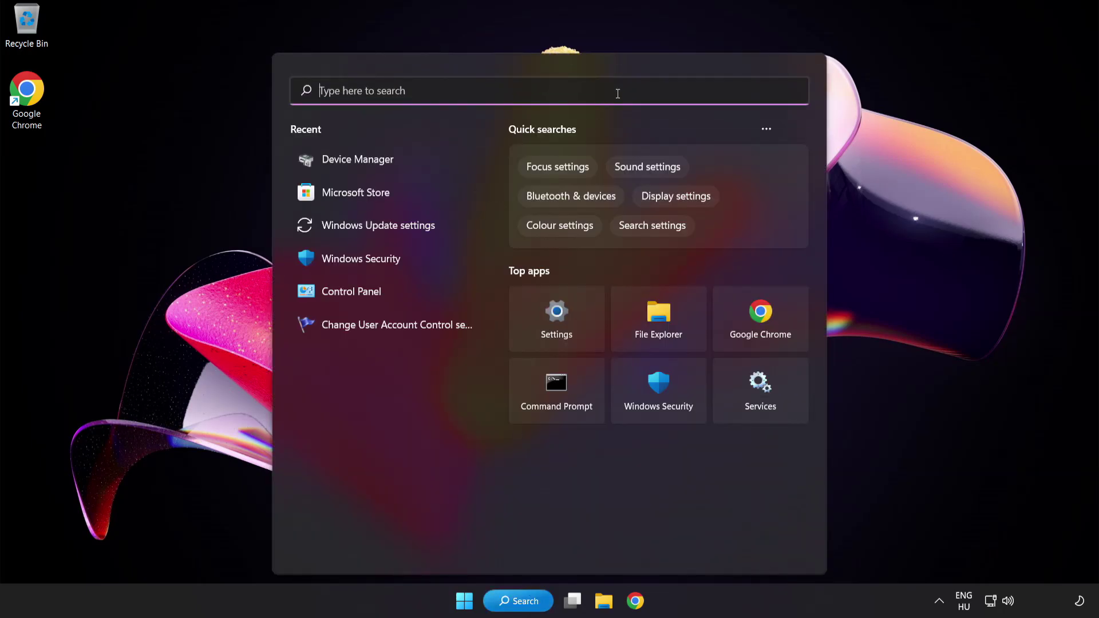
type("device mana")
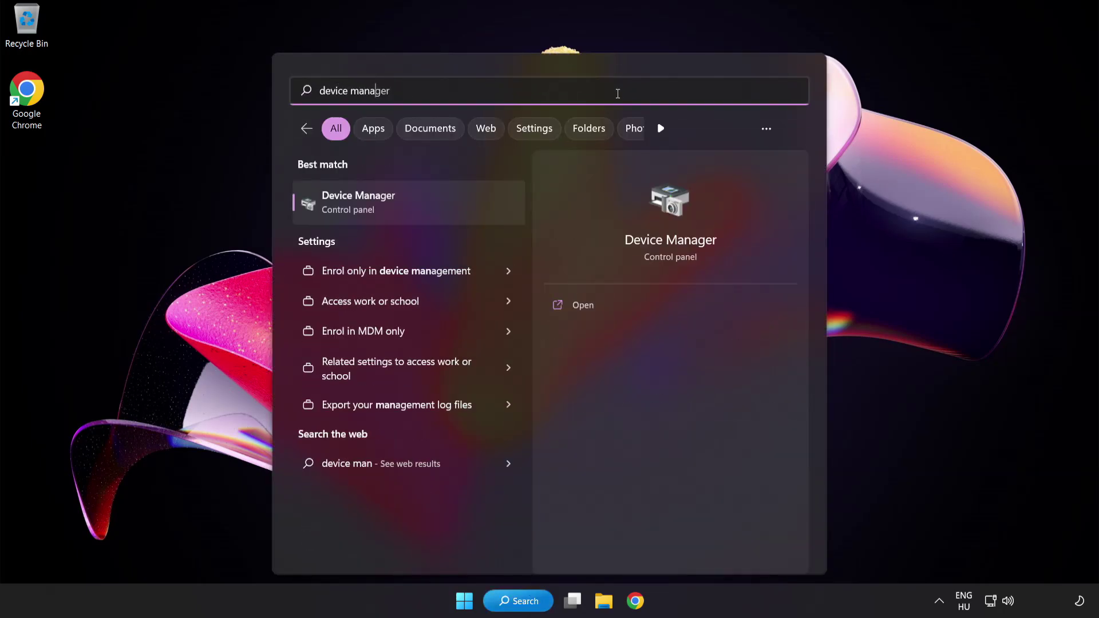
type("ger")
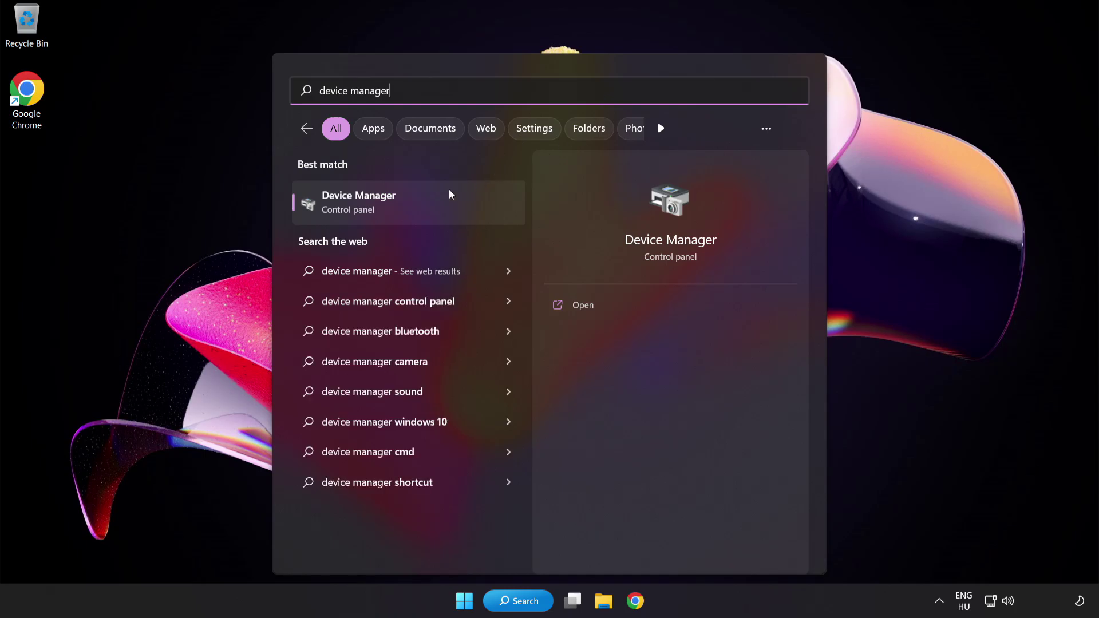
Step: Open Device Manager, expand Sound, video and game controllers, and right-click High Definition Audio Device
left_click(426, 203)
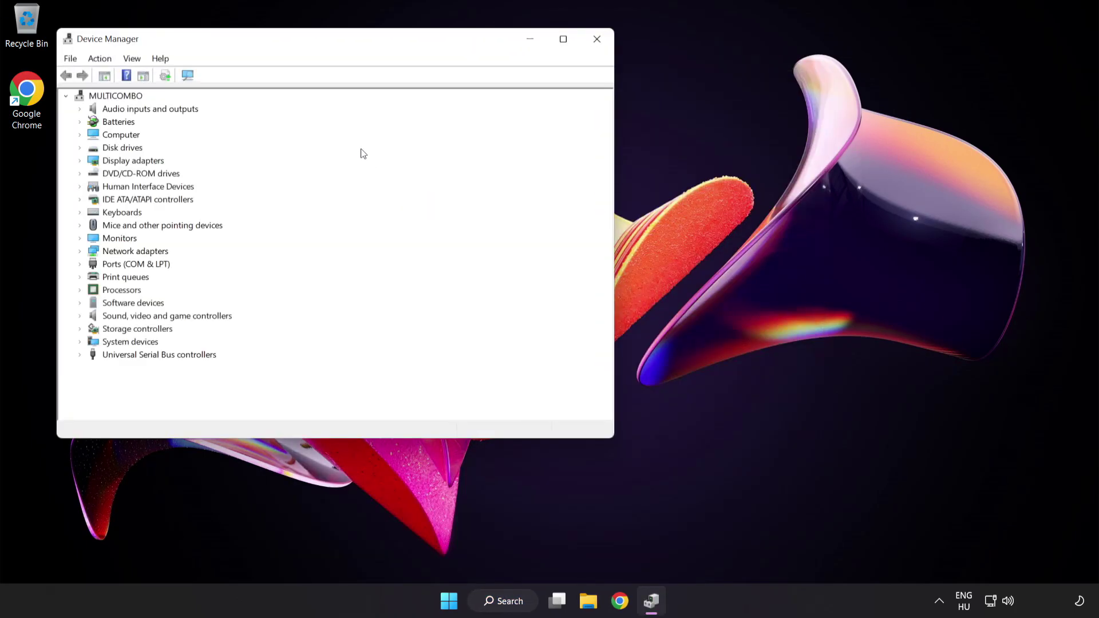
left_click_drag(323, 47, 527, 120)
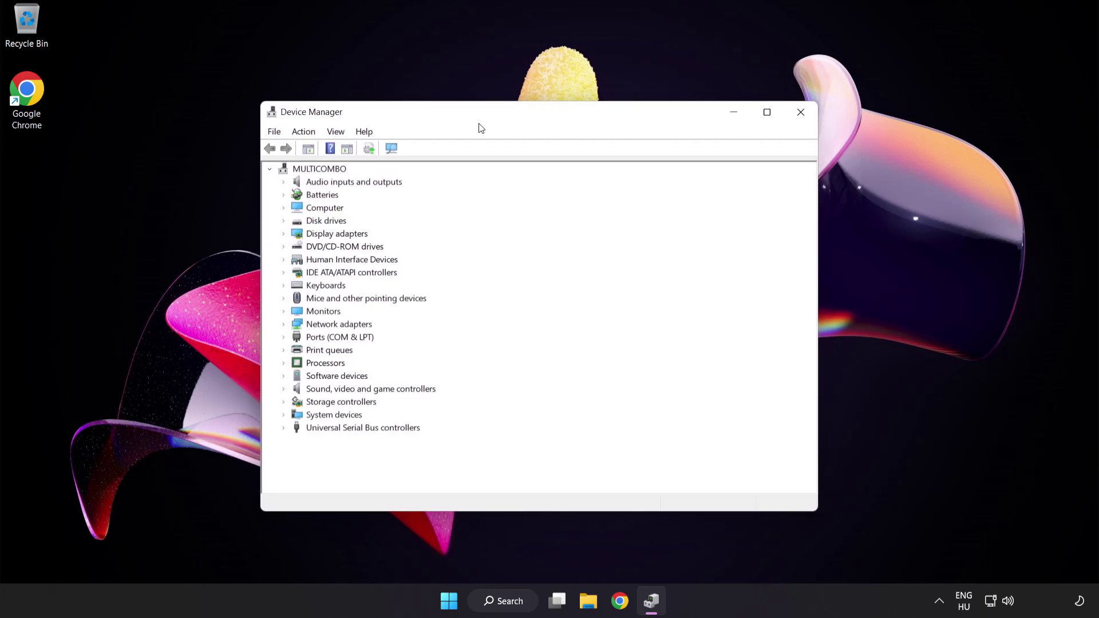
left_click(300, 390)
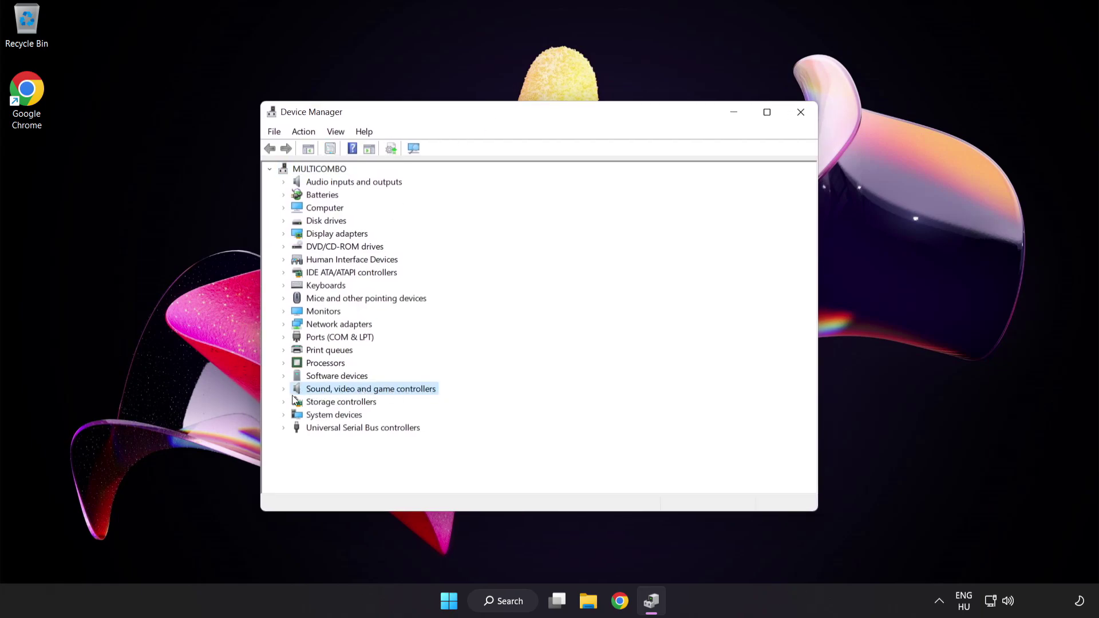
left_click(283, 390)
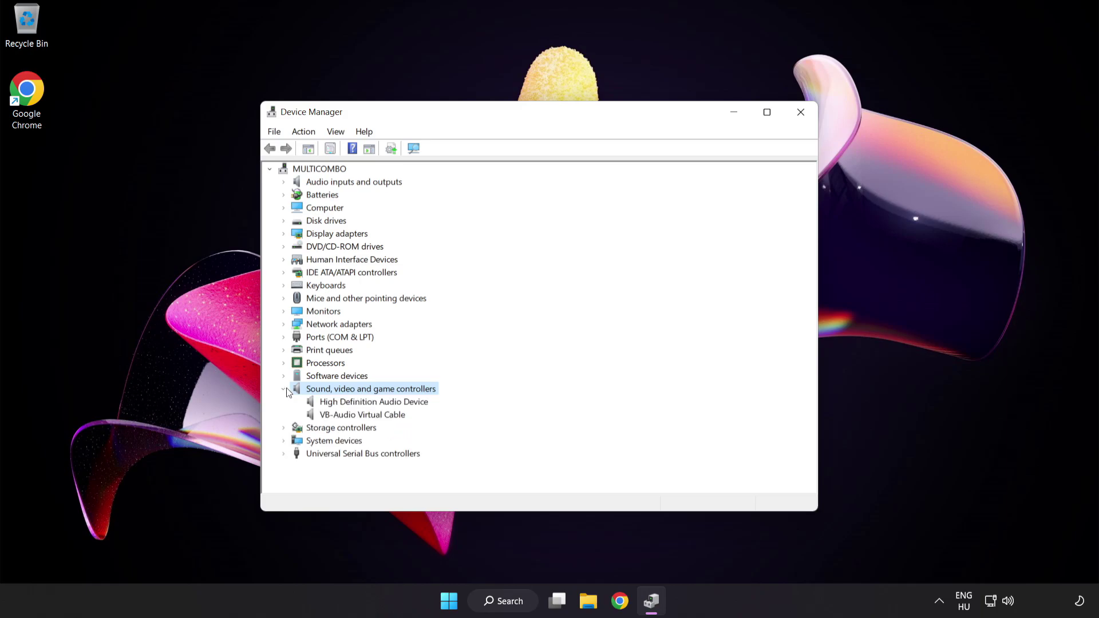
left_click(331, 402)
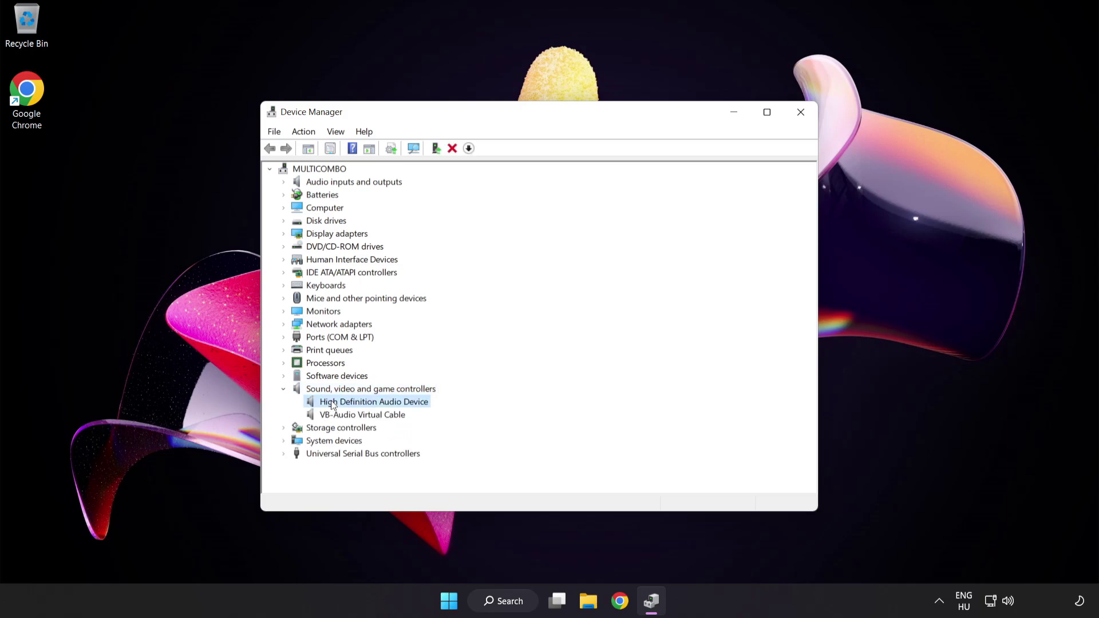
right_click(381, 403)
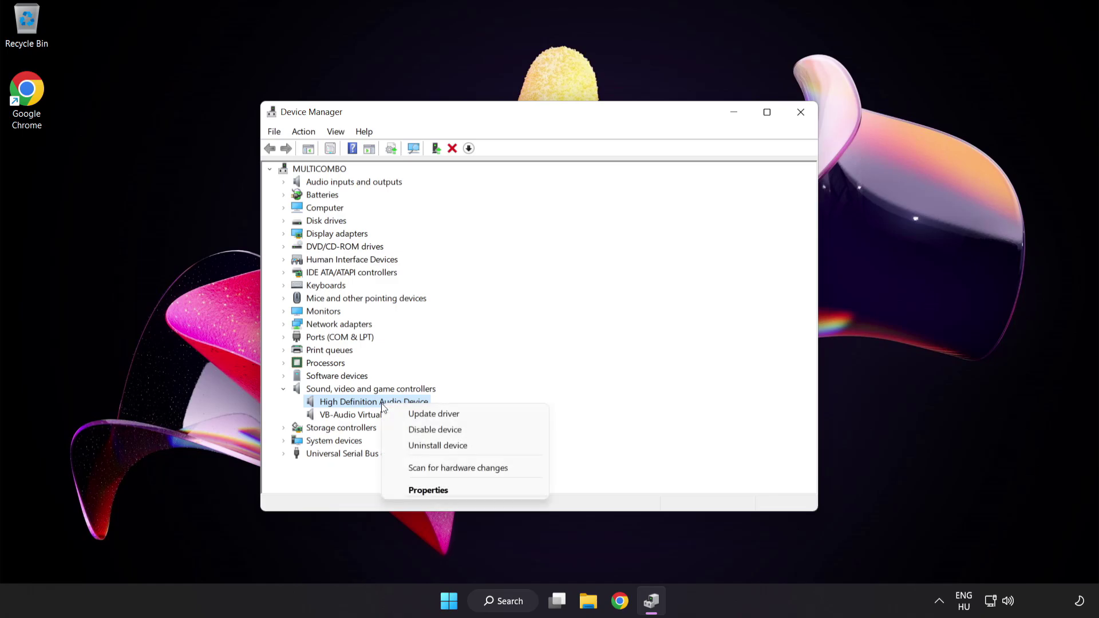
Step: Reinstall the High Definition Audio Device driver from the local compatible drivers list, then close Device Manager
left_click(470, 421)
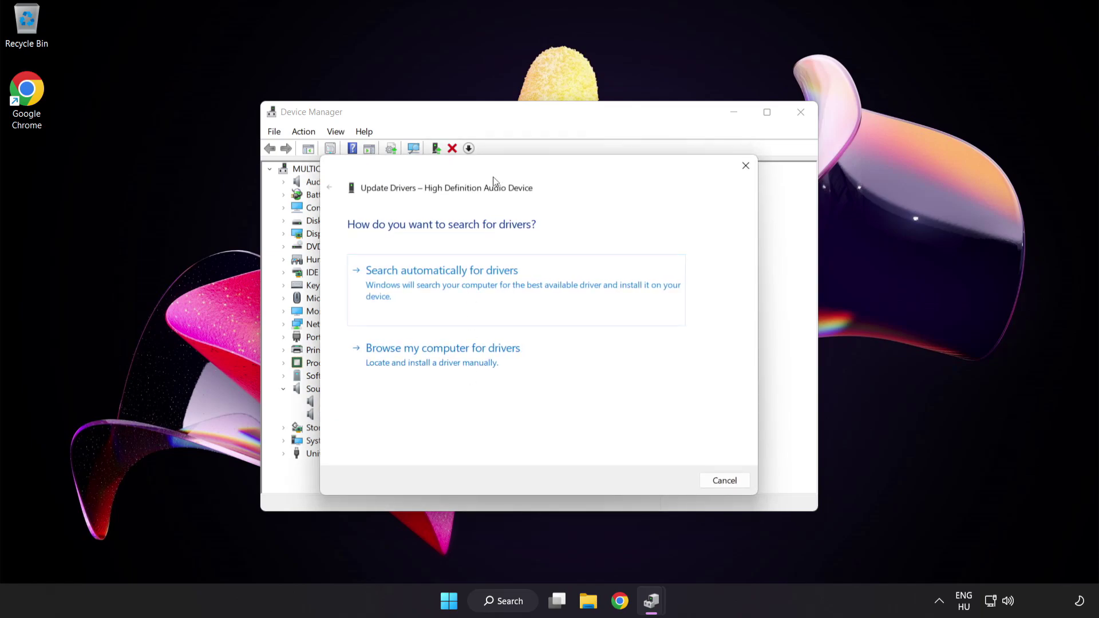
left_click_drag(495, 170, 519, 152)
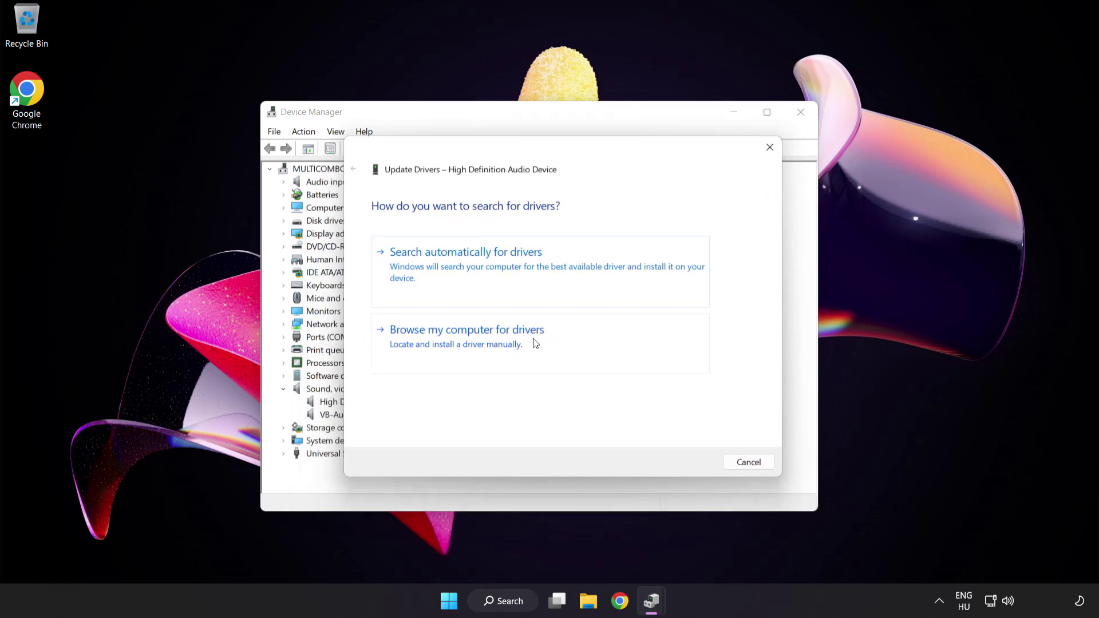
left_click(496, 348)
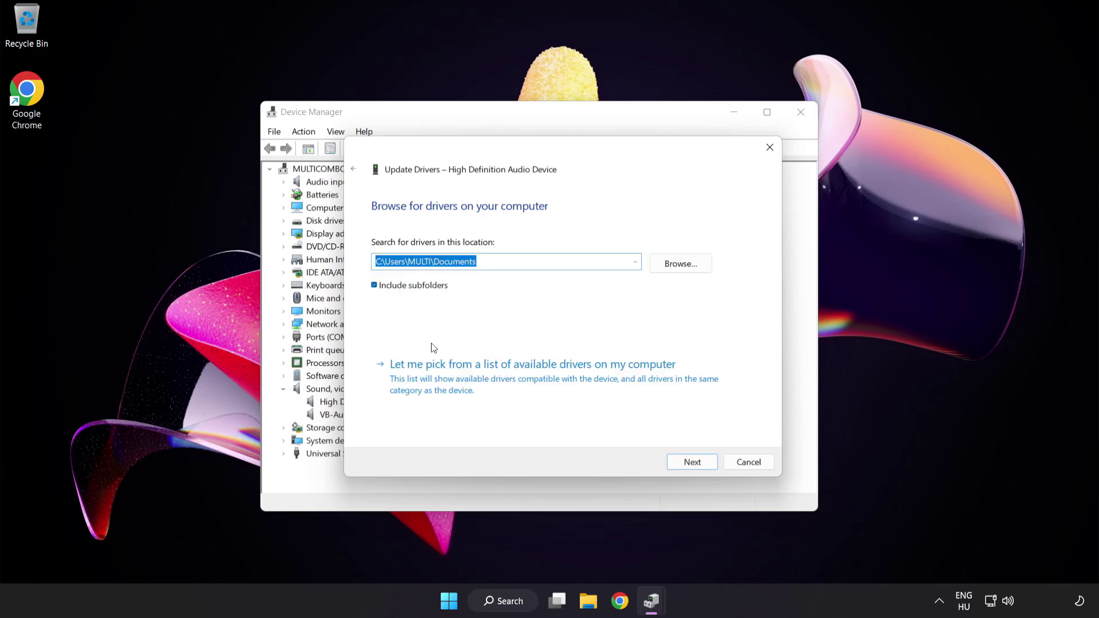
left_click(484, 386)
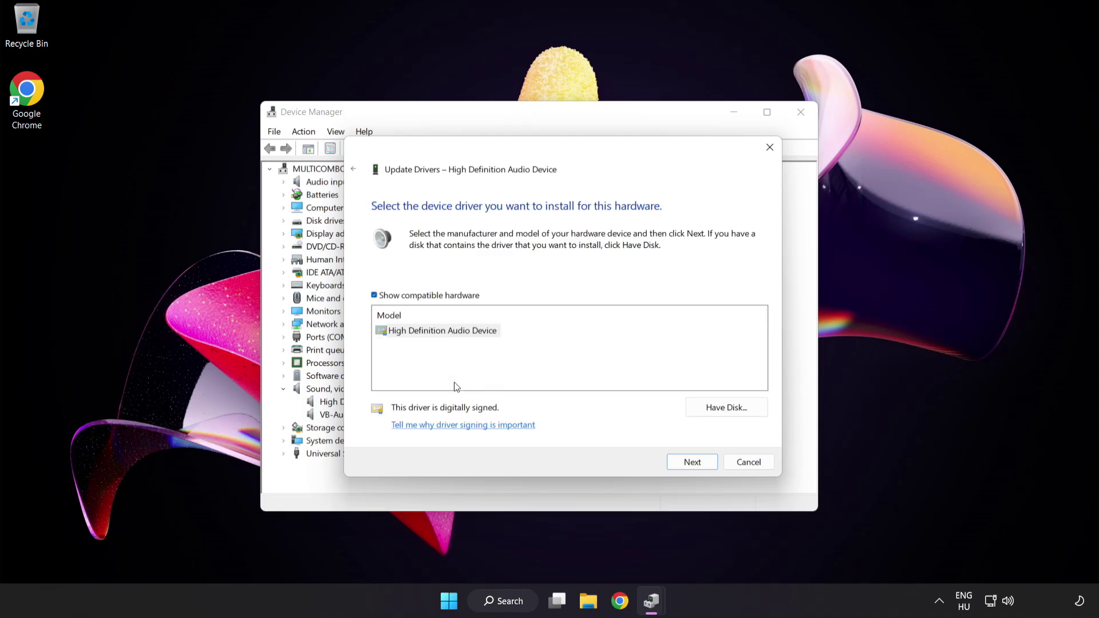
left_click(404, 335)
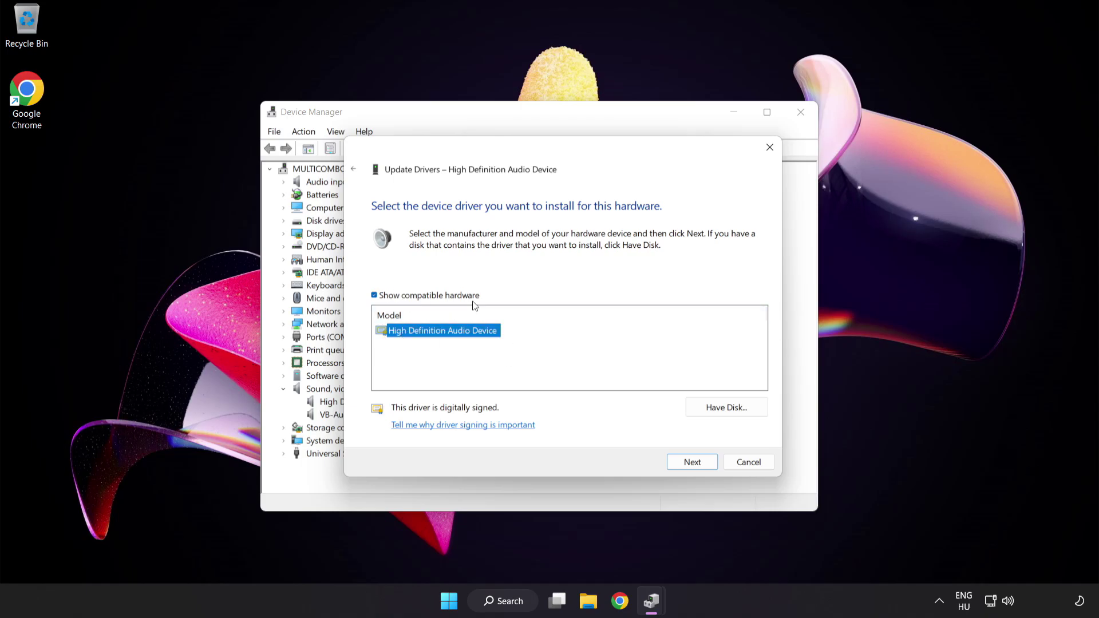
left_click(700, 463)
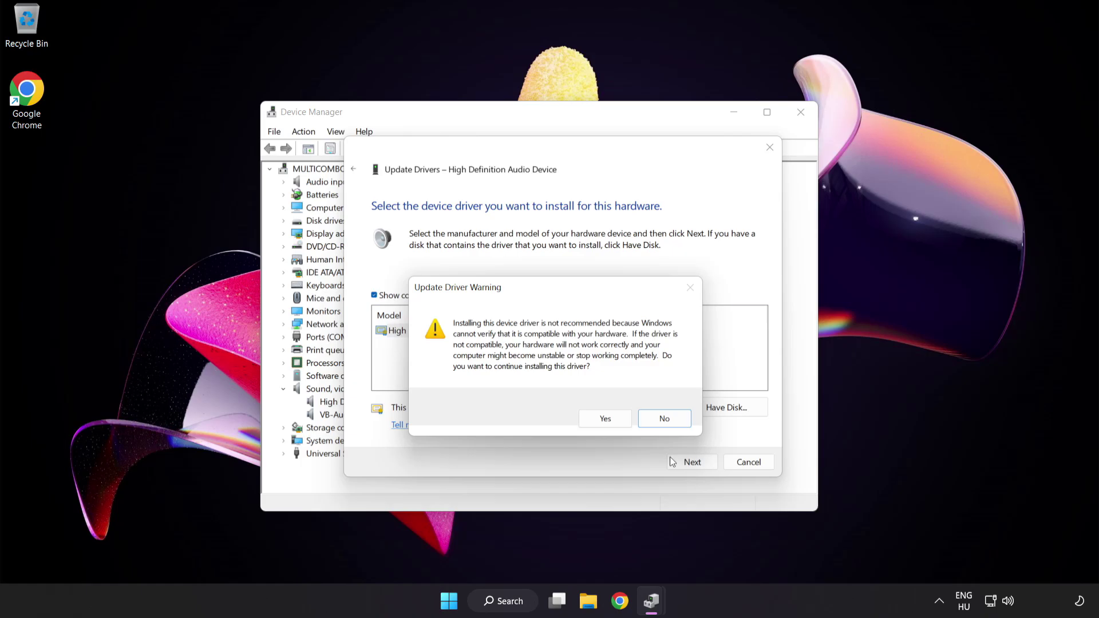
left_click(606, 420)
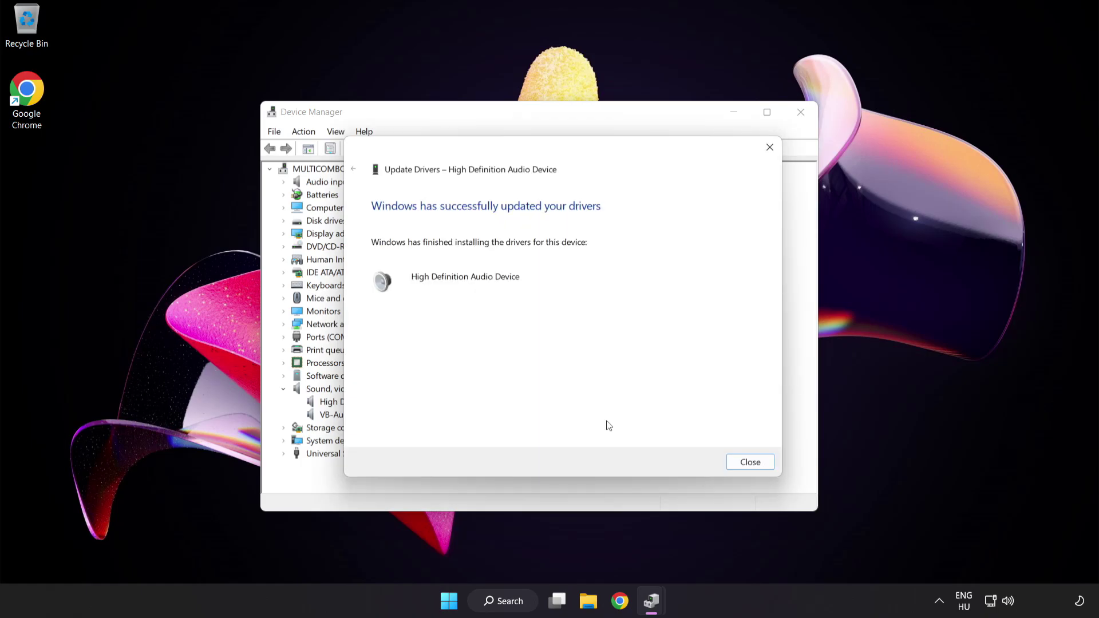
left_click(749, 463)
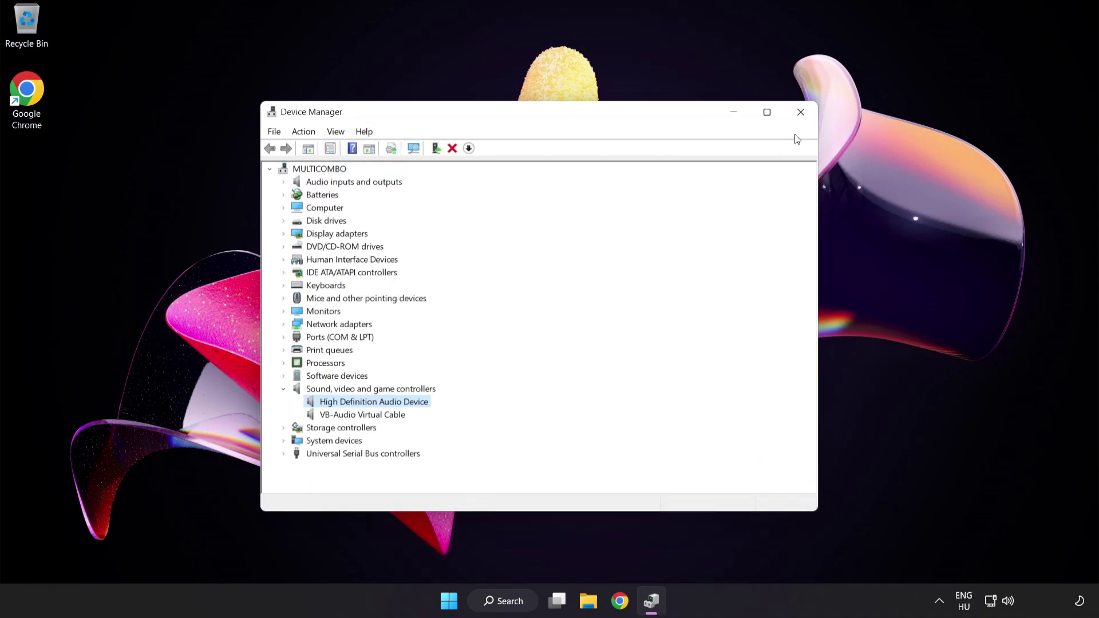
left_click(801, 112)
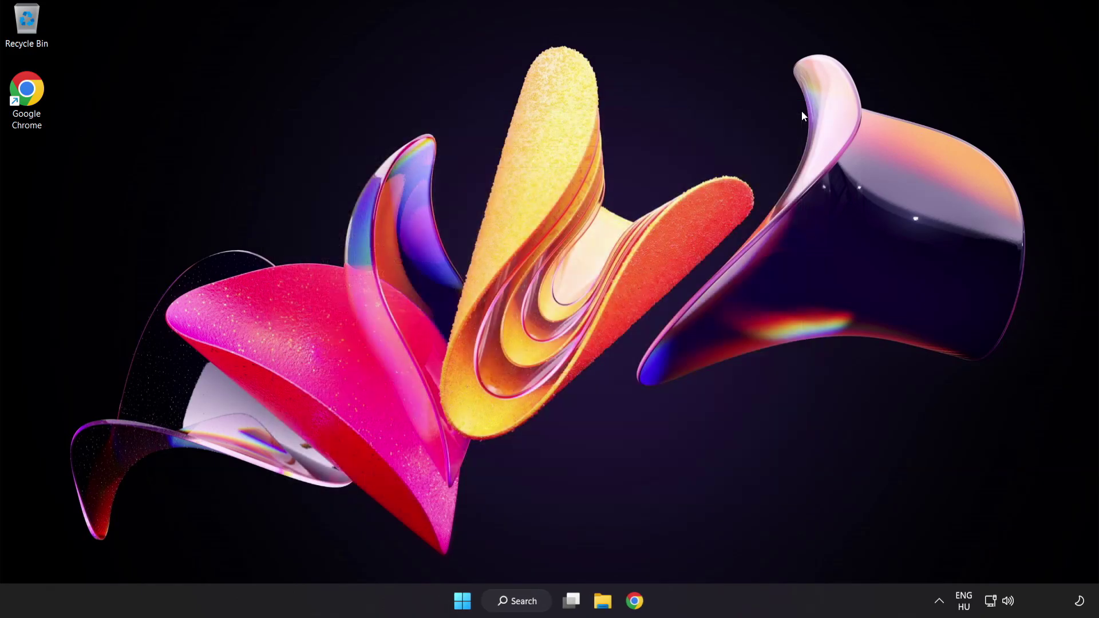
left_click(467, 602)
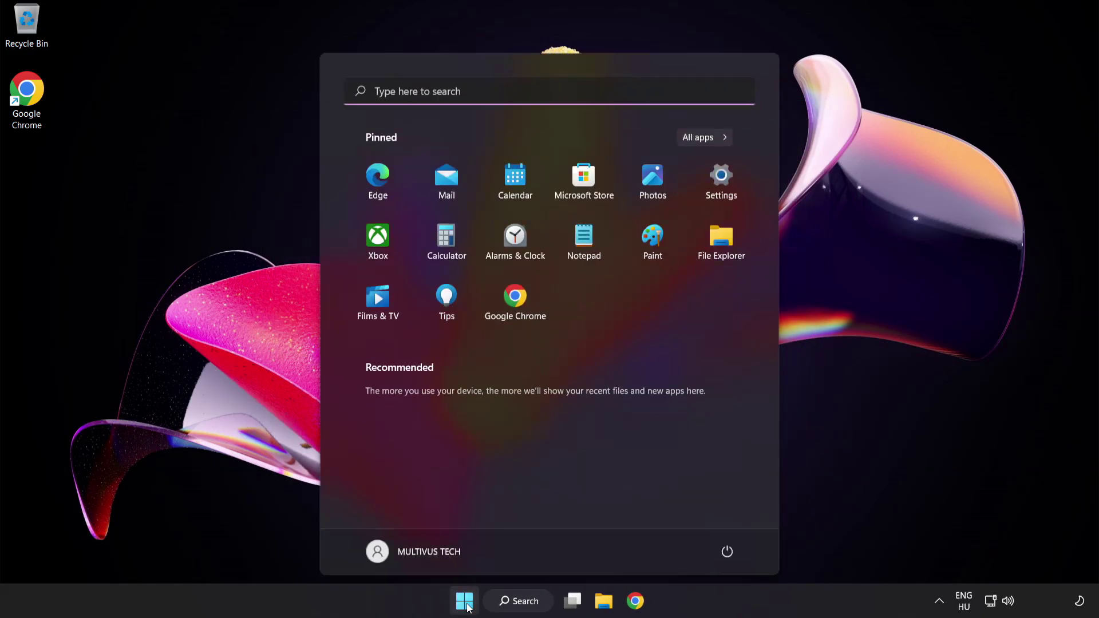
left_click(728, 552)
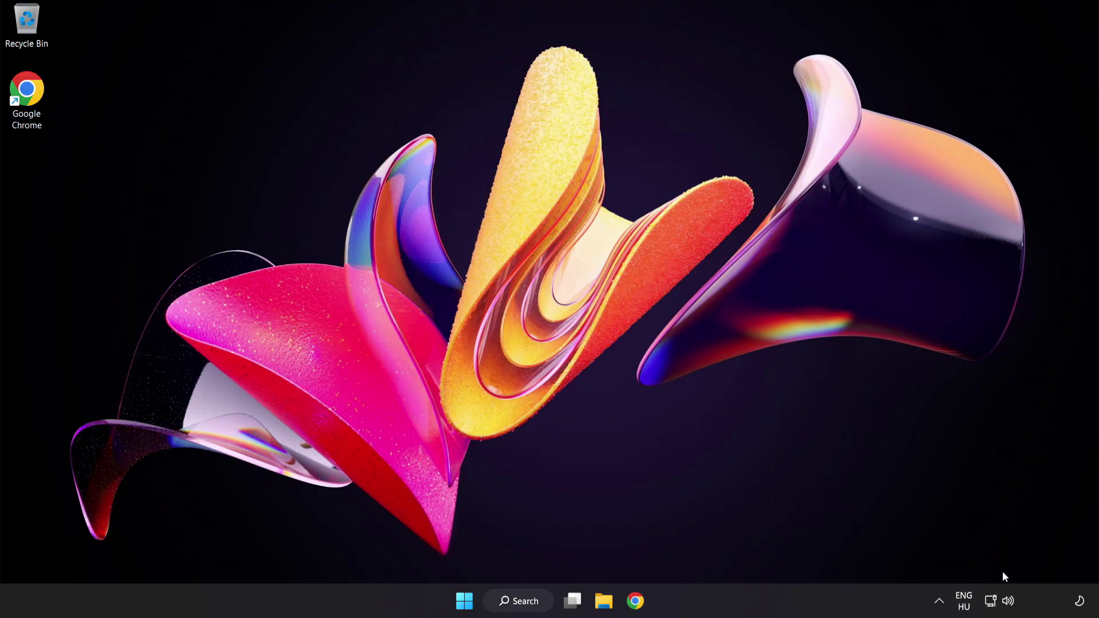
Step: Launch Troubleshoot sound problems from the taskbar volume icon's menu
right_click(1009, 602)
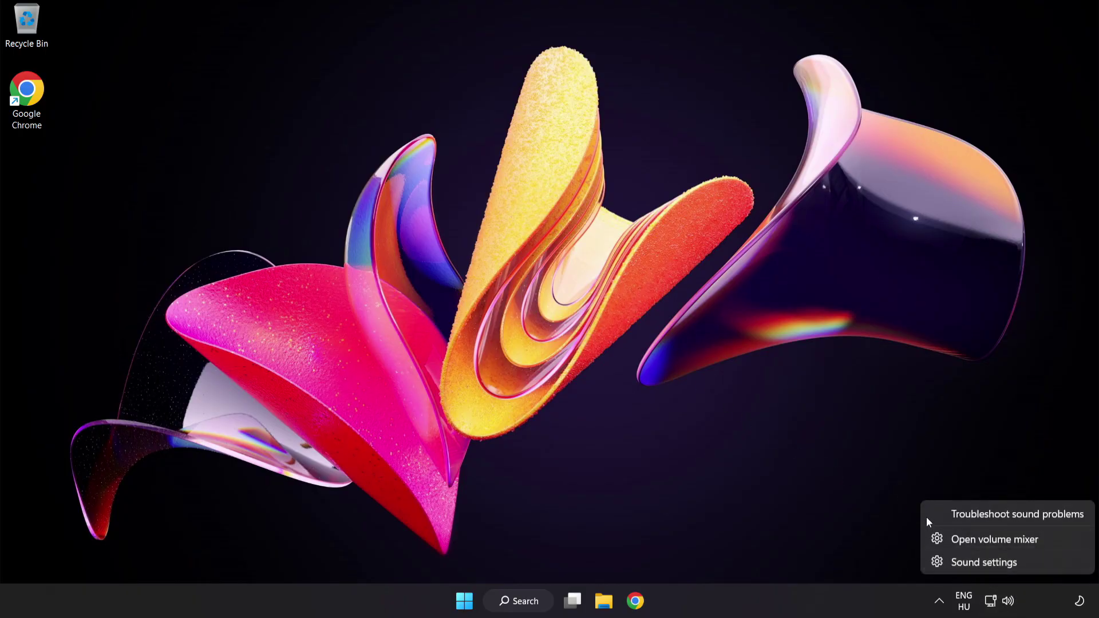
left_click(1023, 515)
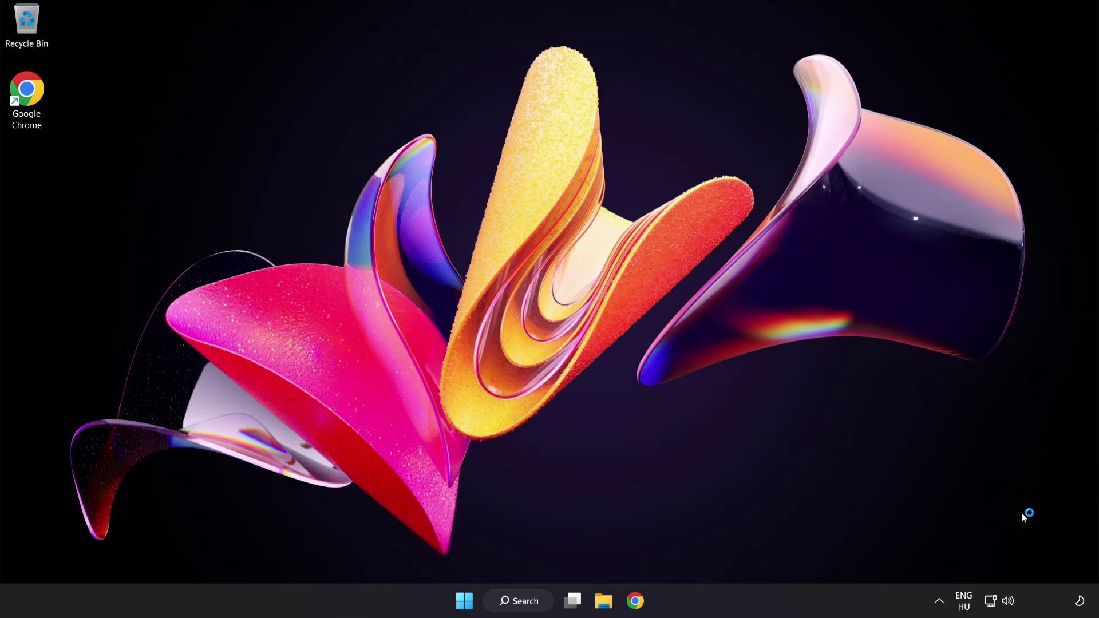